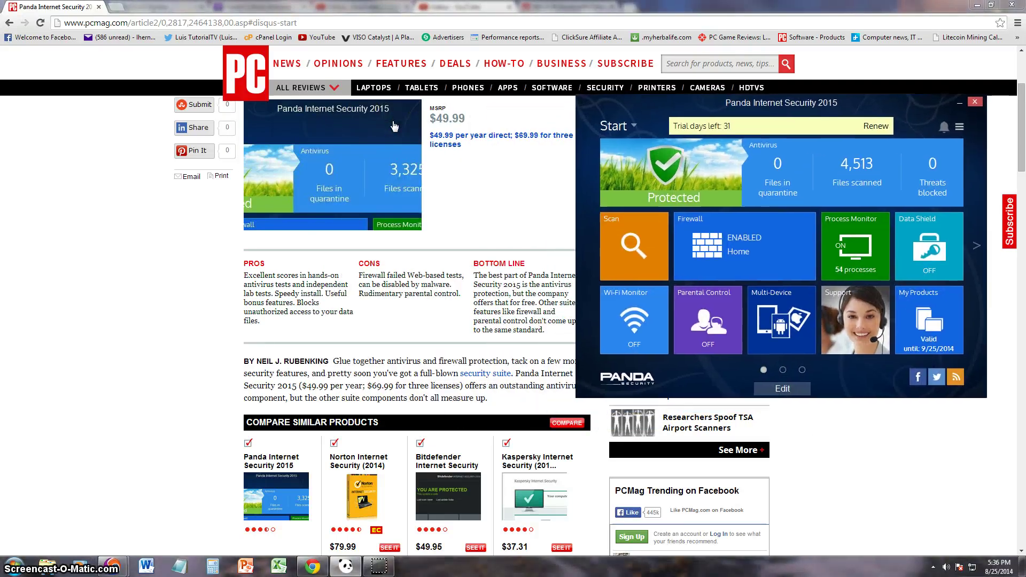
Grab the Panda dashboard by its title bar to place it beside the PCMag review.
click(676, 107)
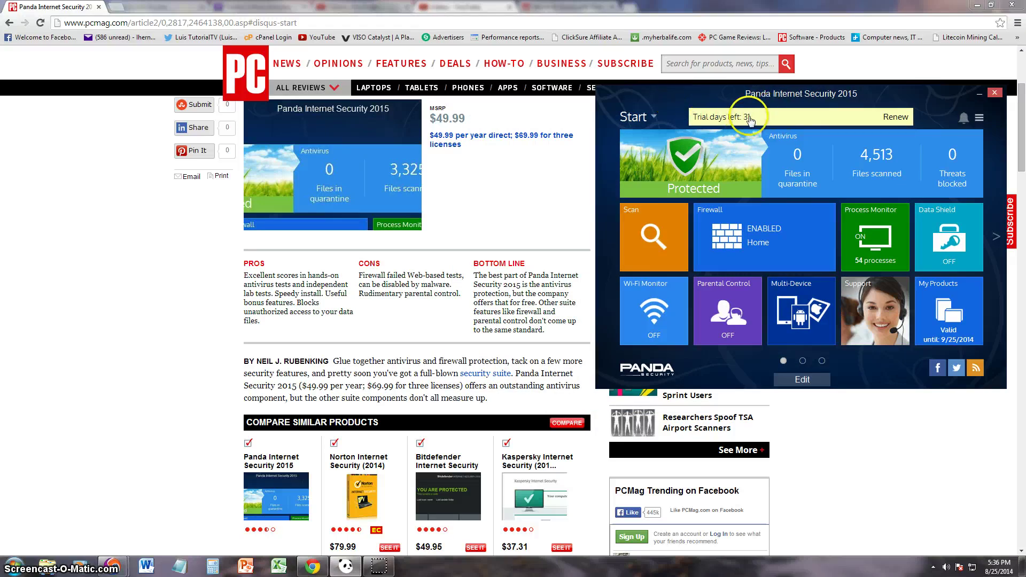
Nudge the Panda window lower-left, then highlight each Cons line in the review.
mouse_move(742, 95)
mouse_down()
mouse_move(738, 27)
mouse_move(726, 100)
mouse_up()
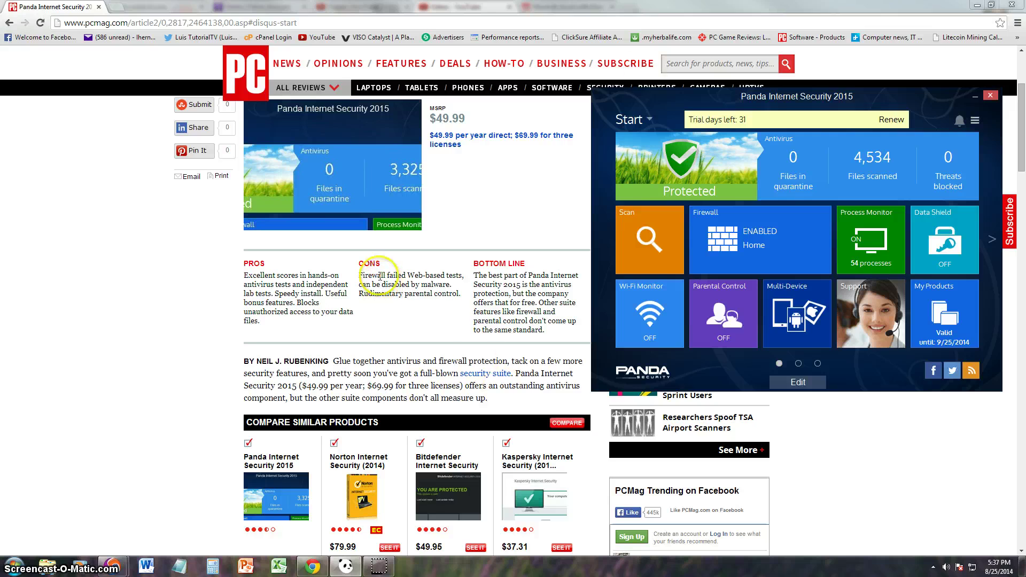
drag(377, 276, 441, 269)
click(443, 273)
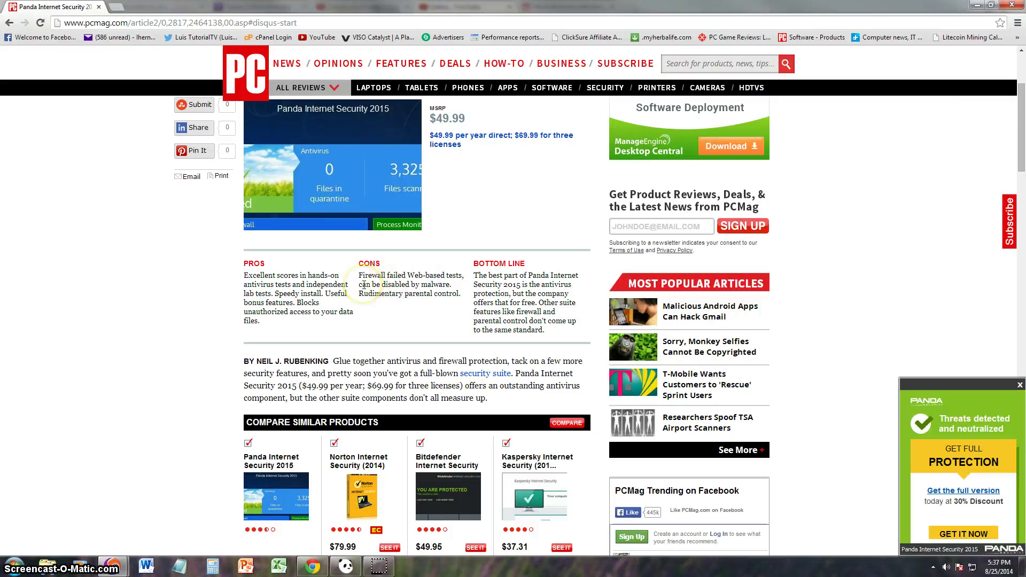
drag(364, 284, 432, 284)
click(432, 285)
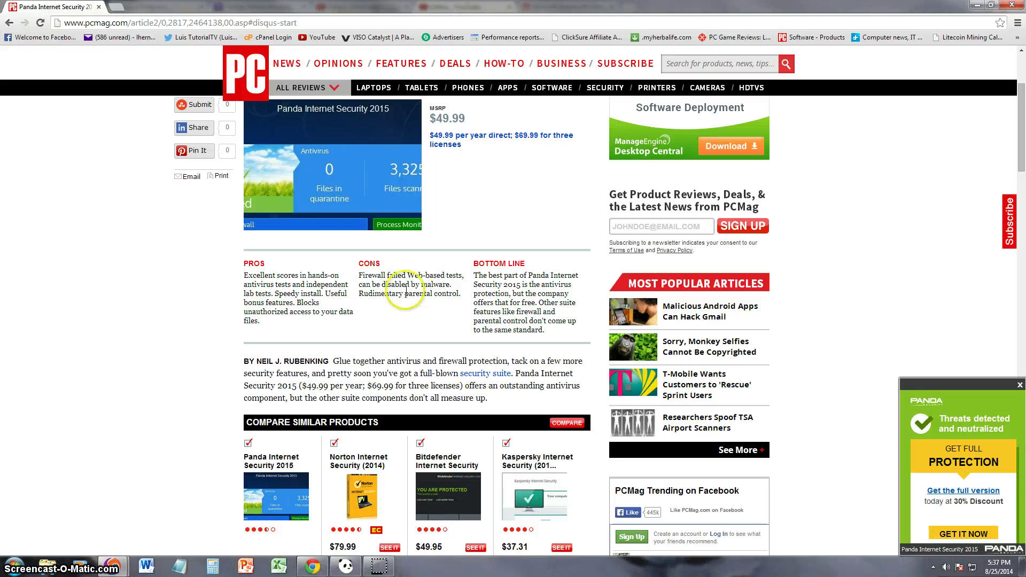
drag(364, 293, 410, 294)
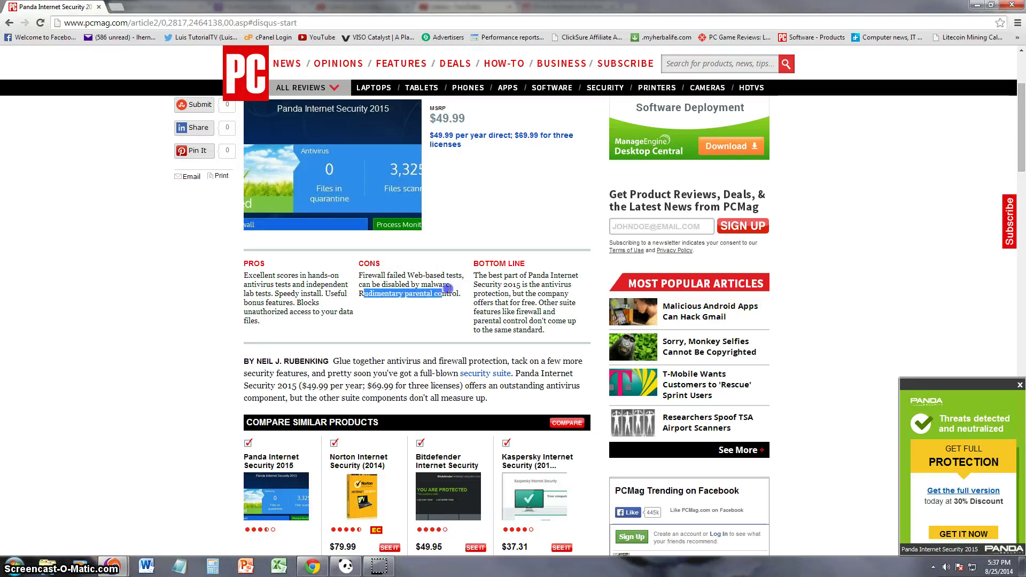
click(448, 290)
Highlight the Bottom Line points on free antivirus and weaker suite features.
click(348, 566)
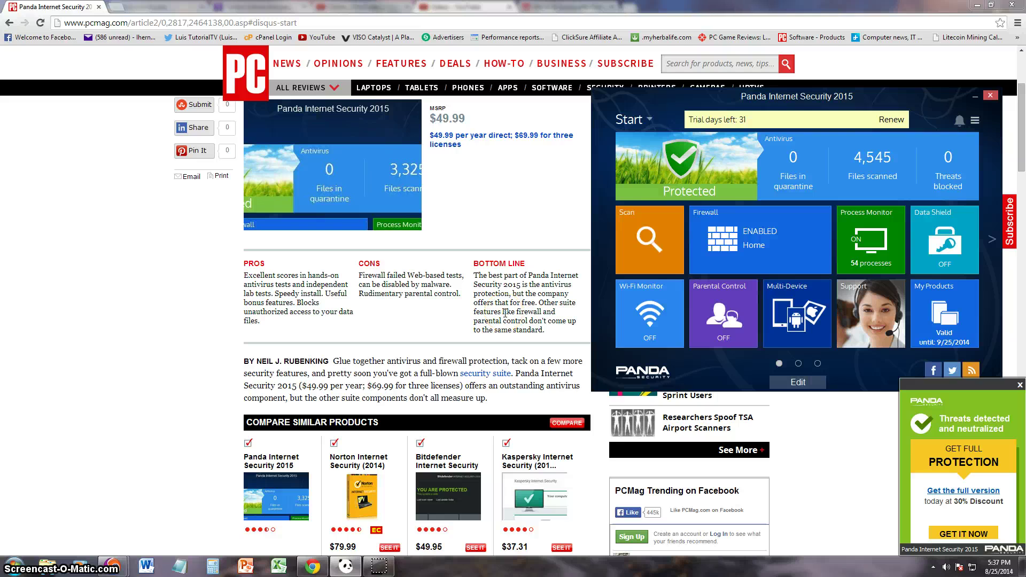
drag(483, 303, 567, 327)
click(561, 302)
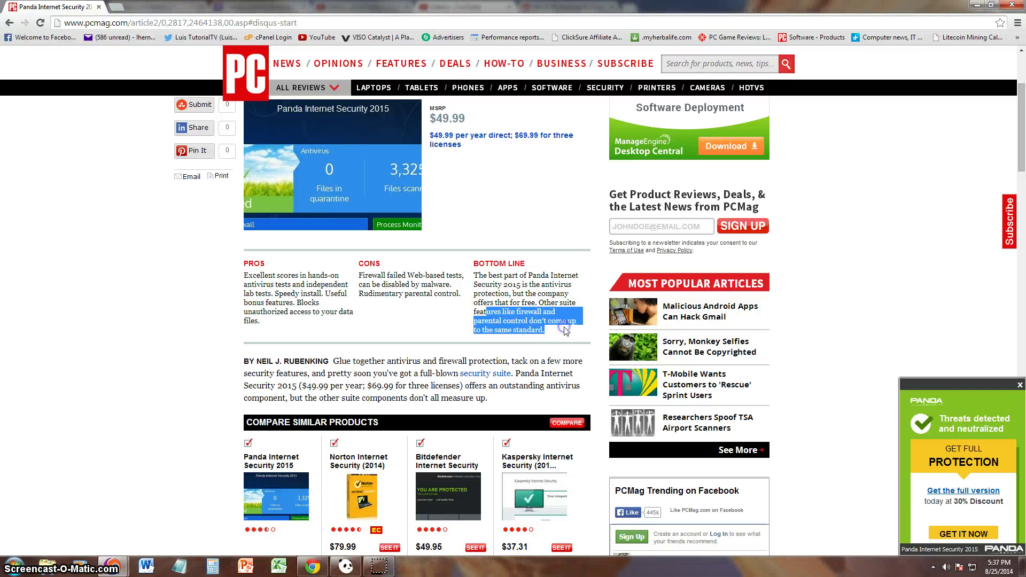
click(511, 303)
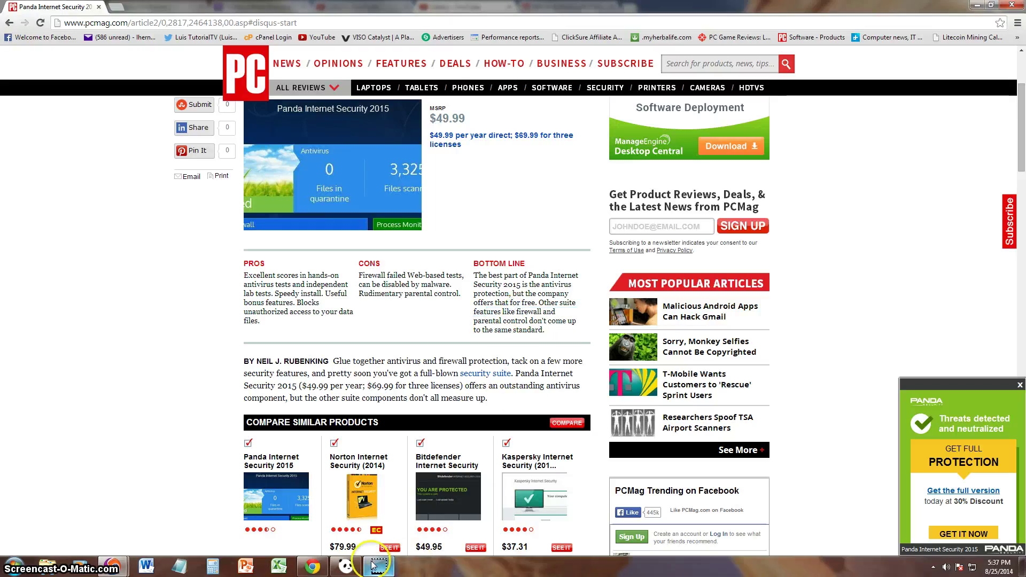
Restore the Panda window and open the Scan tile's Full, Critical areas and Custom choices.
click(345, 567)
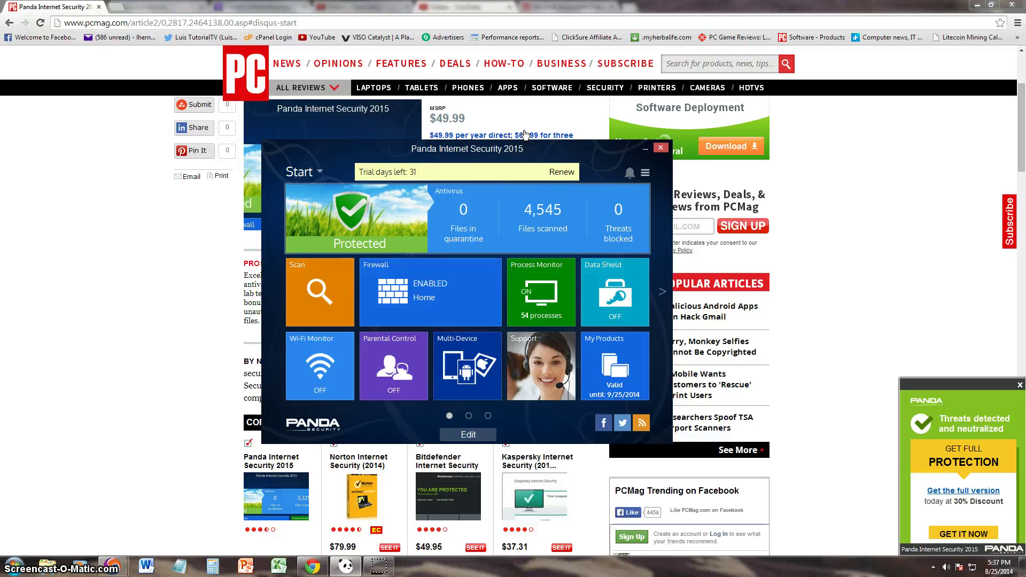
click(541, 220)
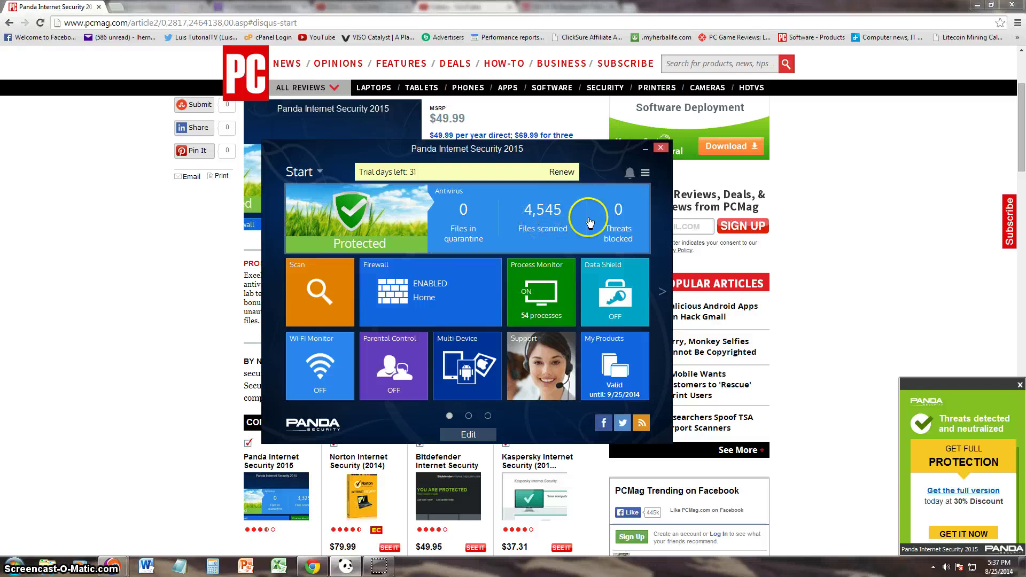
click(314, 291)
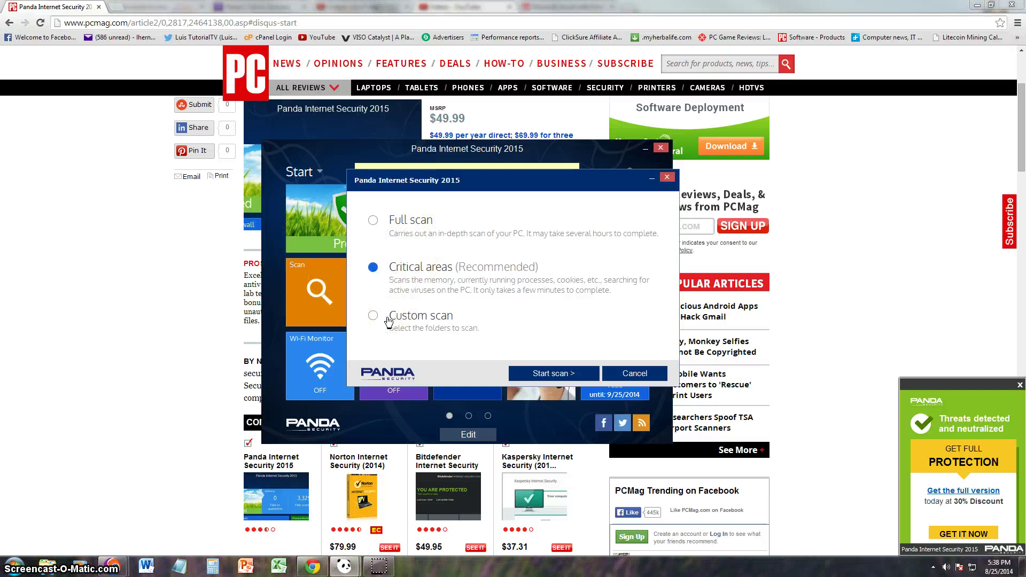
Run a Critical areas scan, check its full event report, then cancel the scan.
click(545, 372)
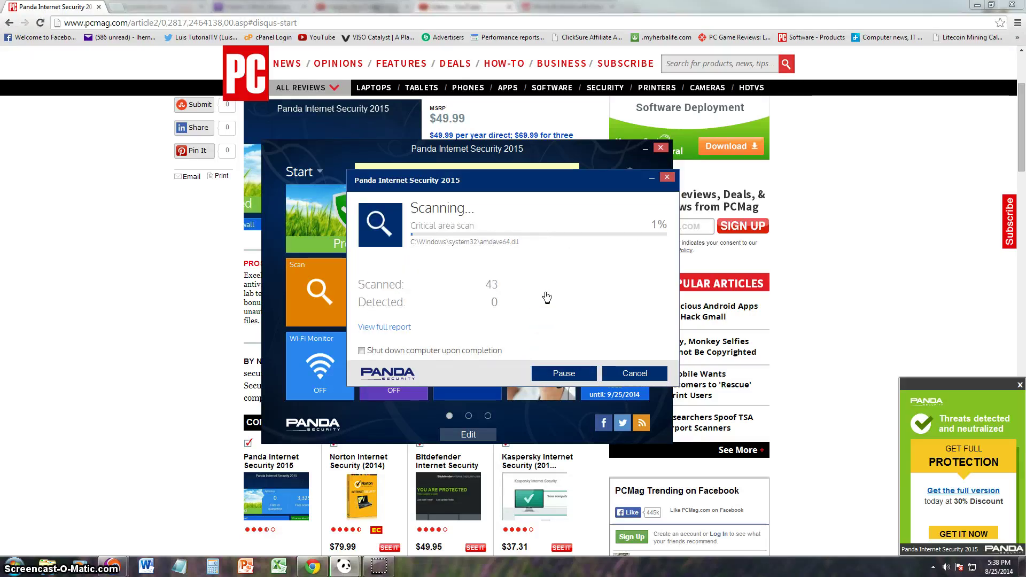
click(389, 328)
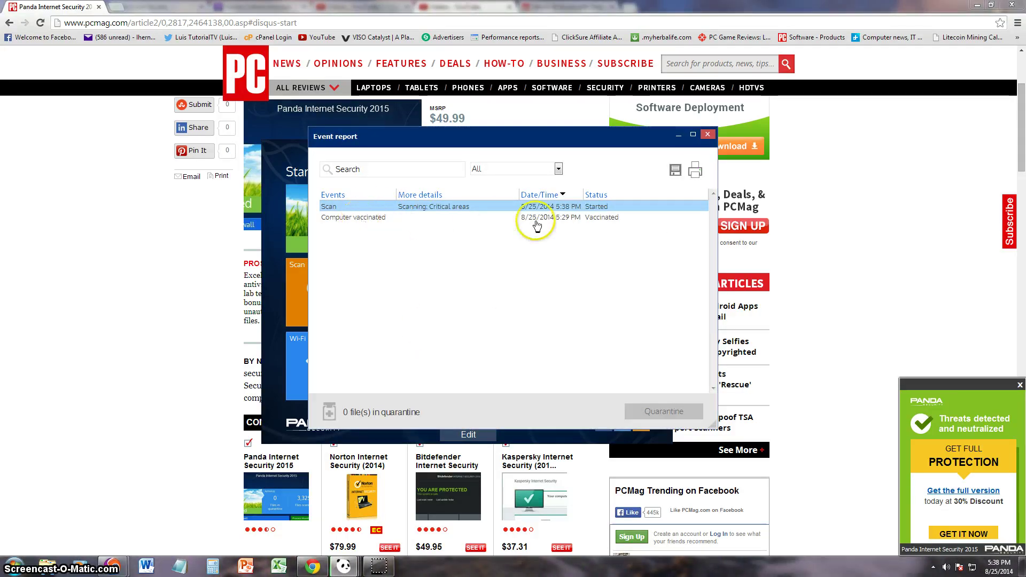
click(367, 218)
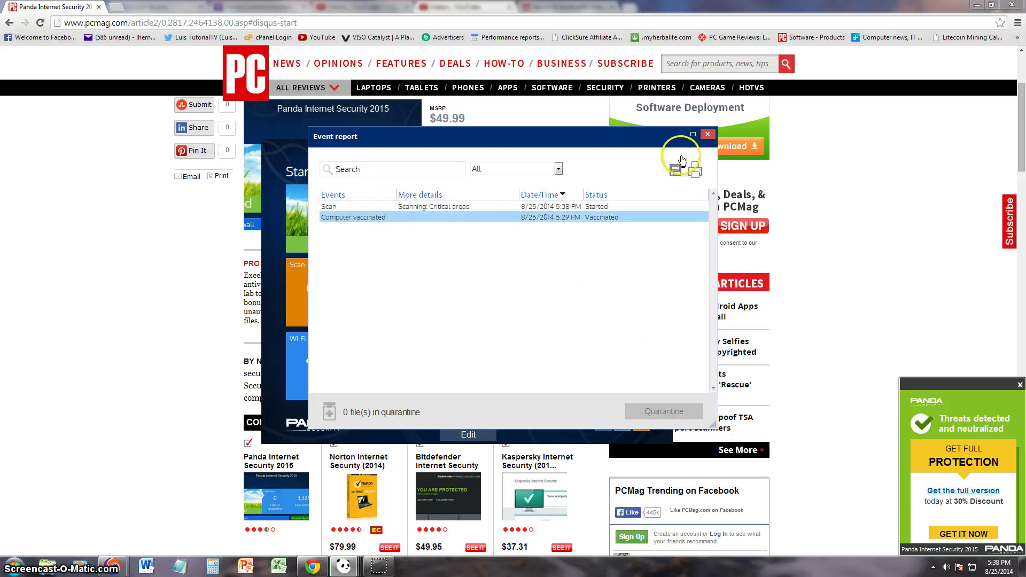
click(708, 134)
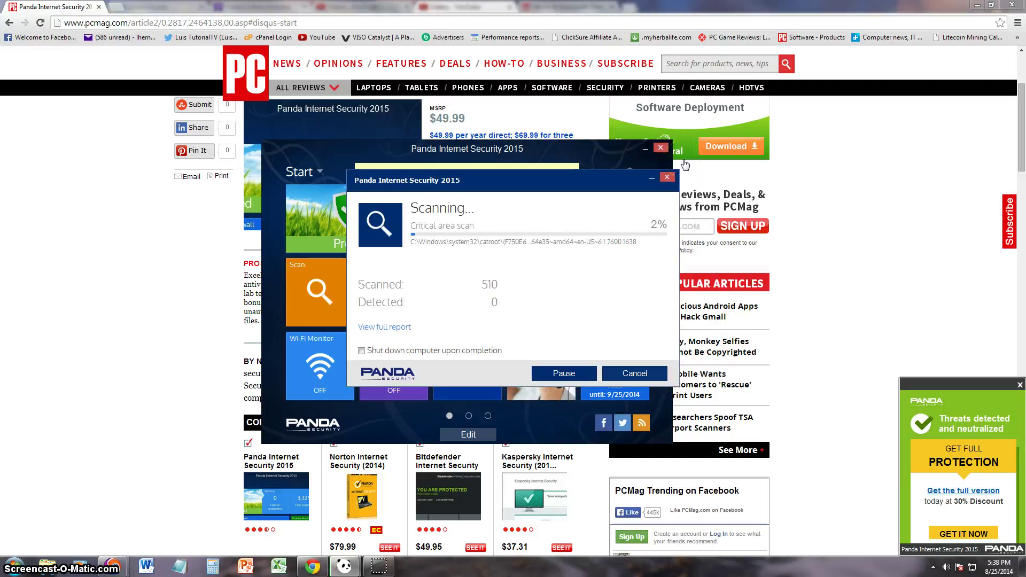
key(Escape)
click(521, 338)
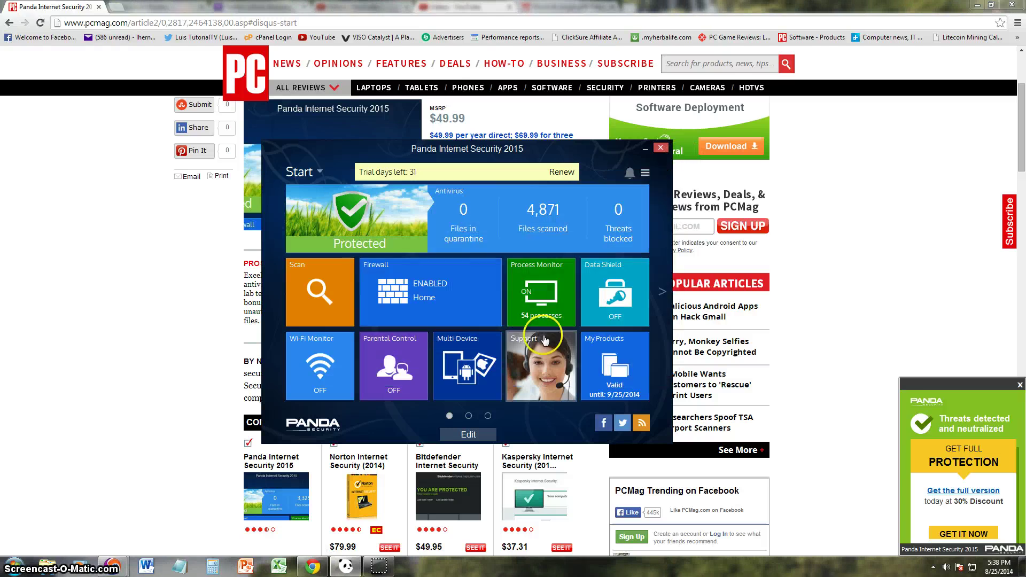
Start a Full scan, cancel it with Yes, and dismiss the trial-expiry popup.
click(458, 258)
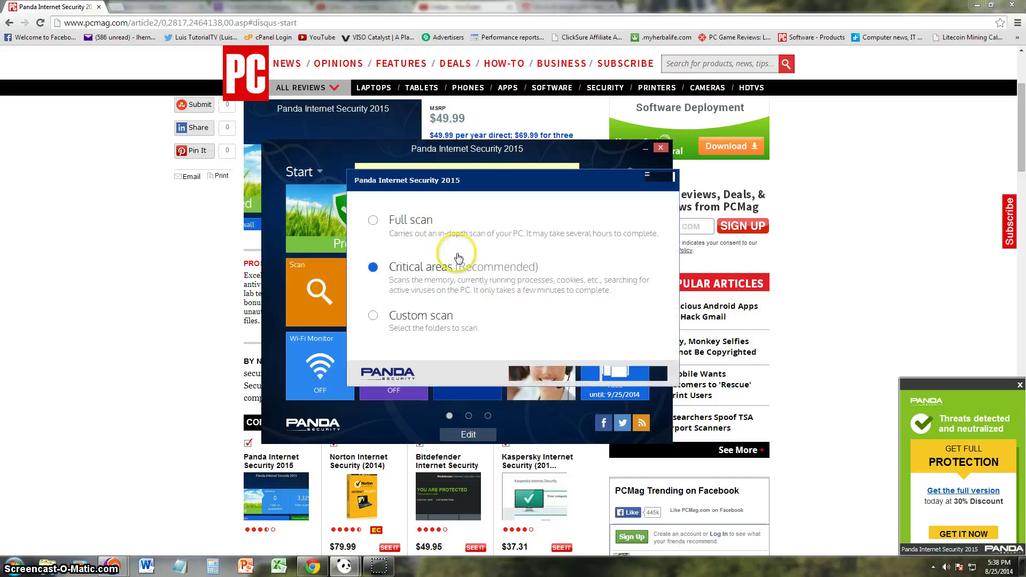
click(409, 222)
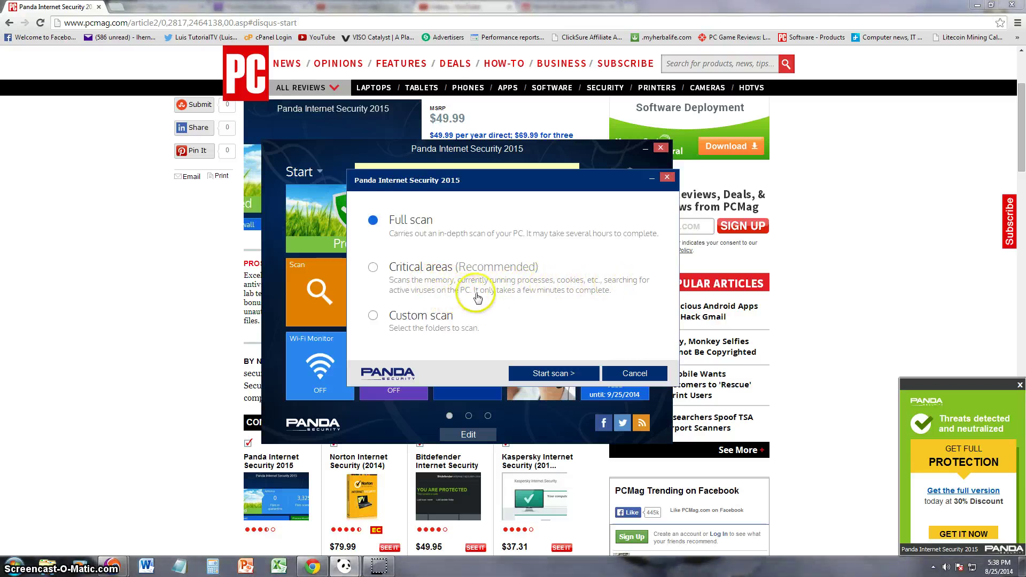
click(548, 375)
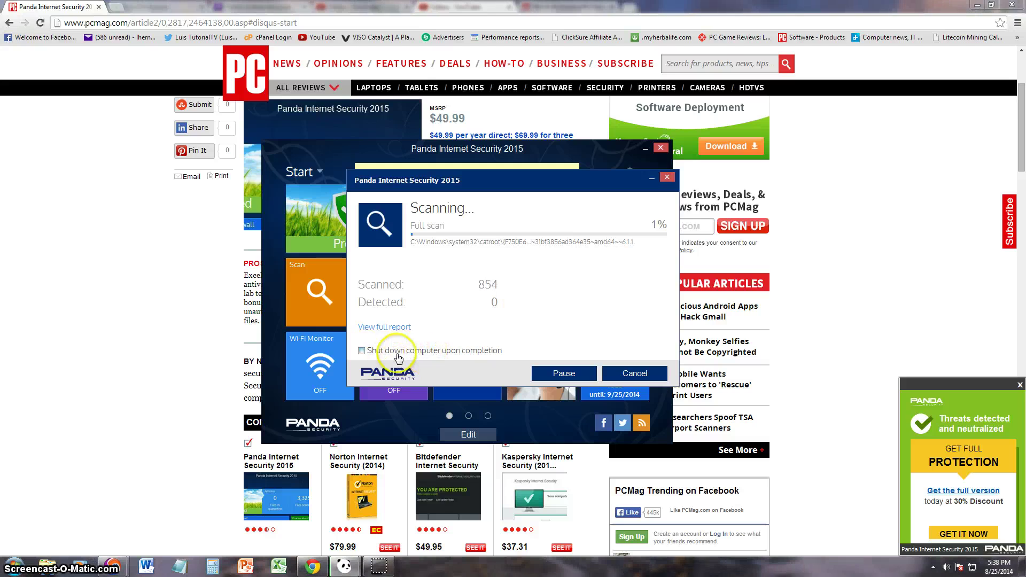
click(403, 352)
click(610, 370)
click(522, 338)
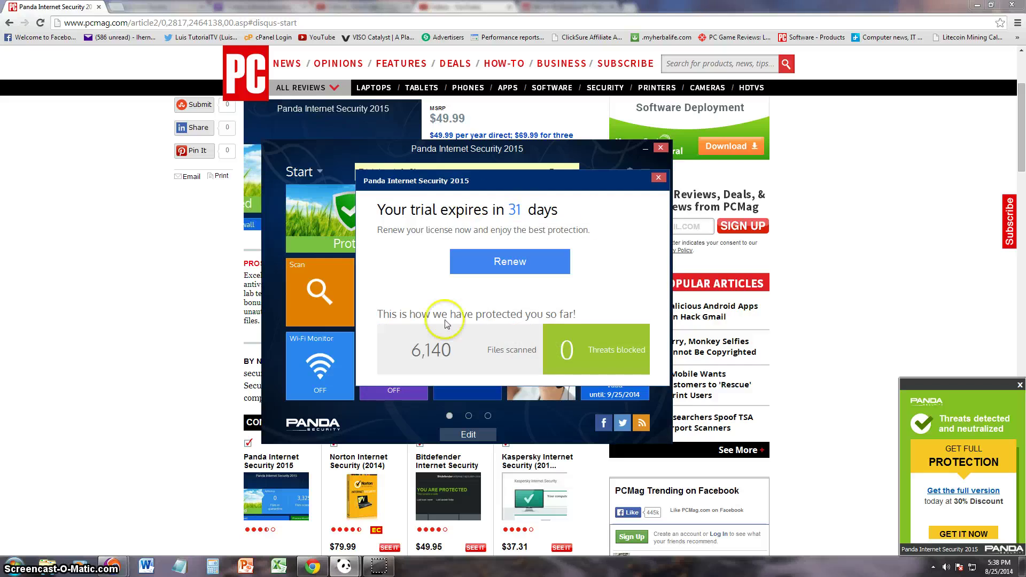
click(656, 180)
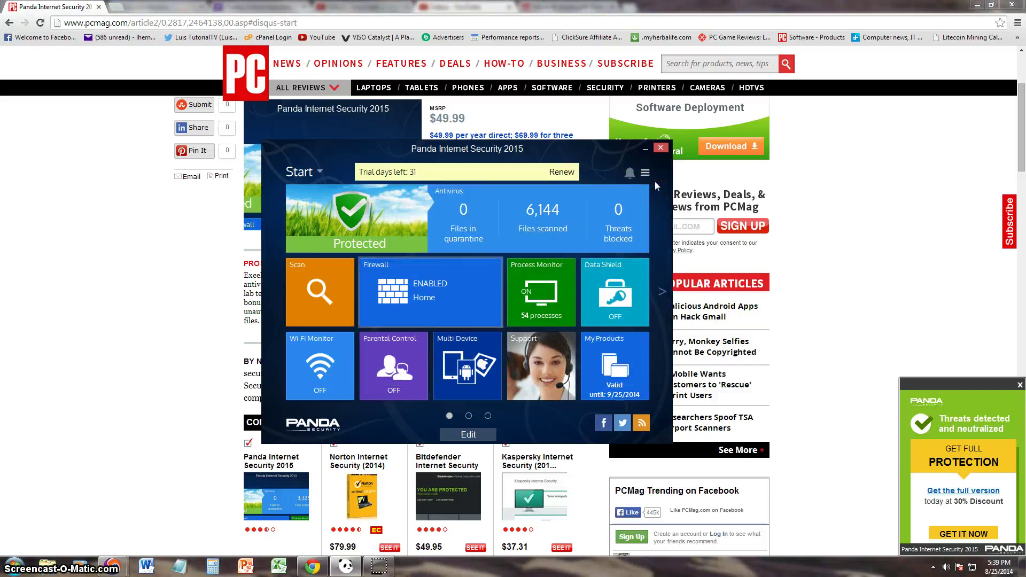
Set the firewall connection location to Public place and review its detailed event report.
key(Return)
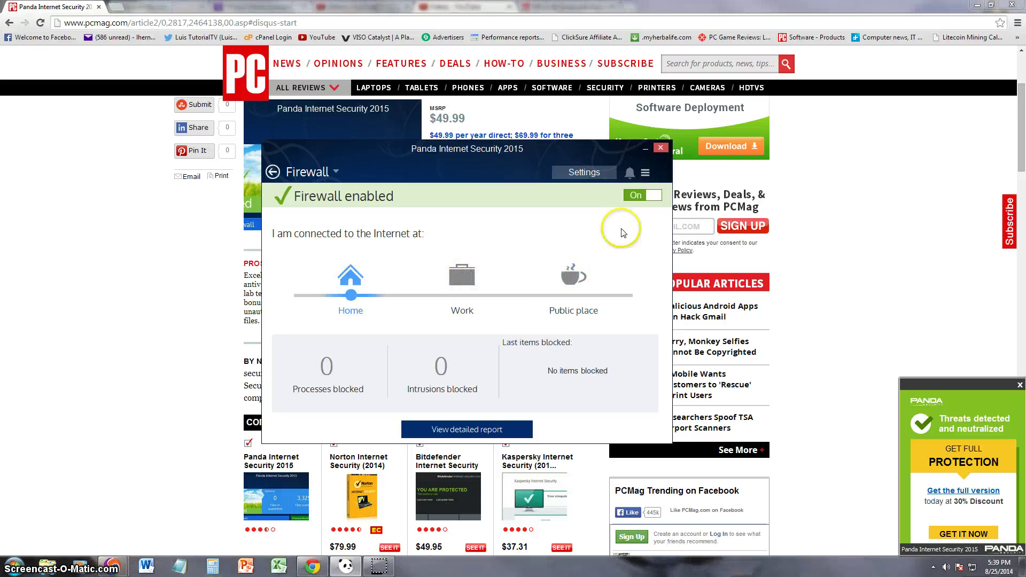
click(578, 273)
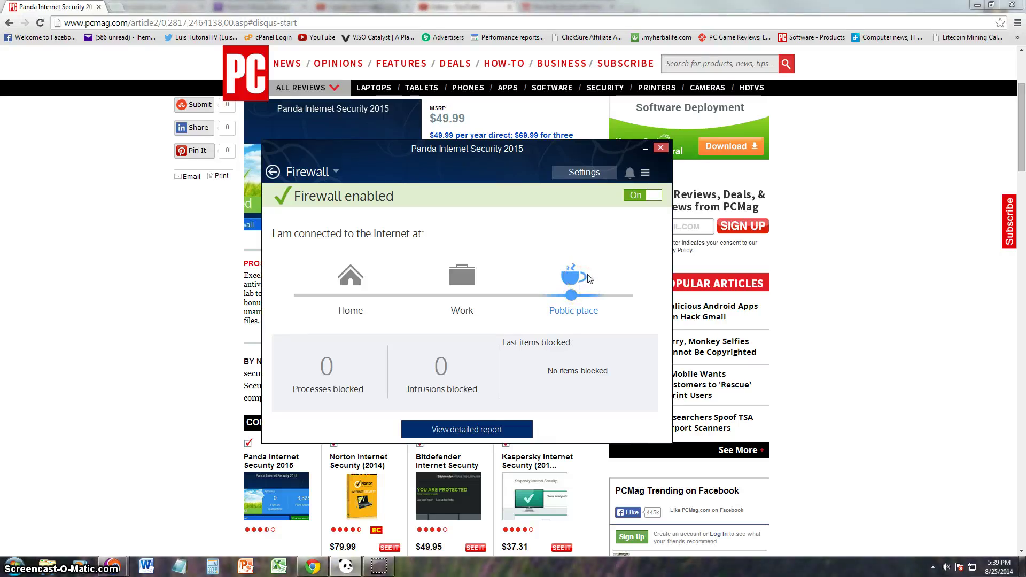
click(489, 431)
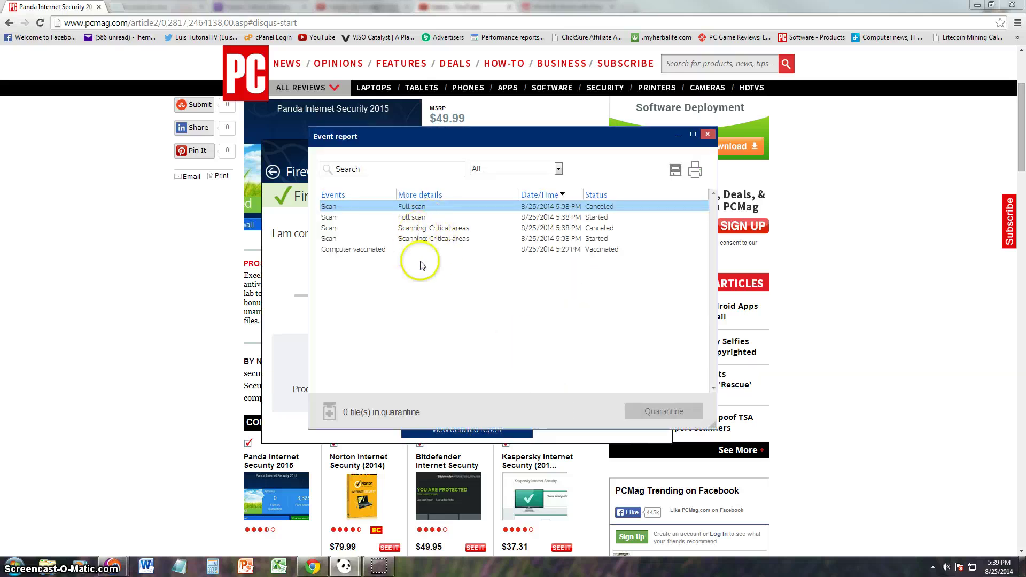
click(709, 134)
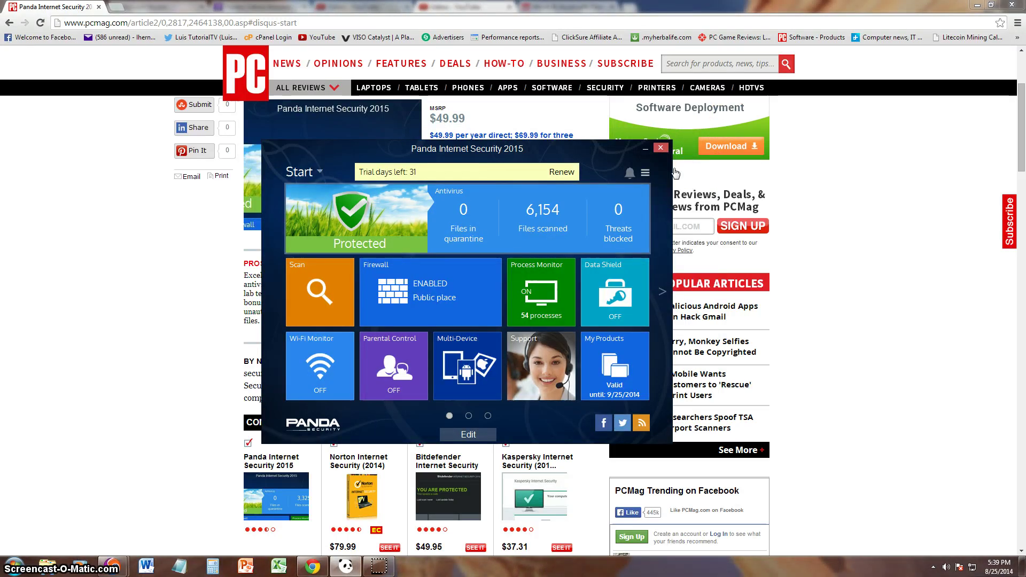
key(Tab)
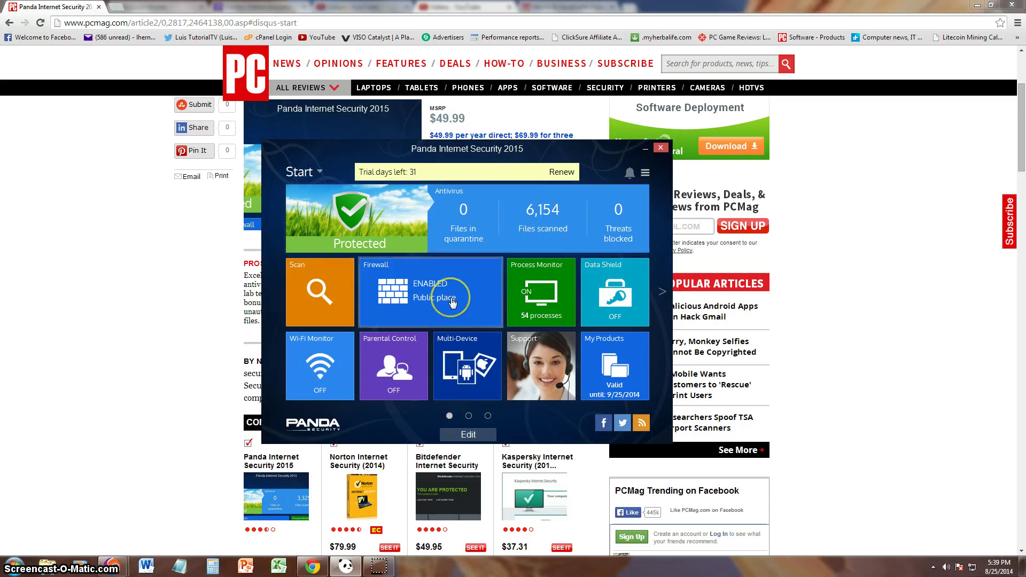
Open Process Monitor showing 54 processes and 6 online, moving the window up-left.
click(525, 291)
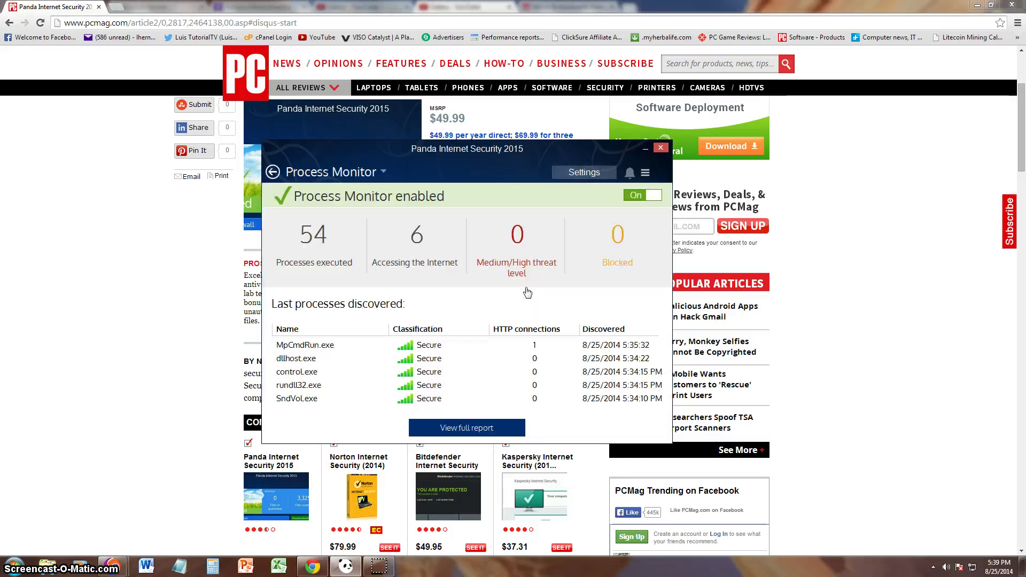
drag(363, 149, 264, 138)
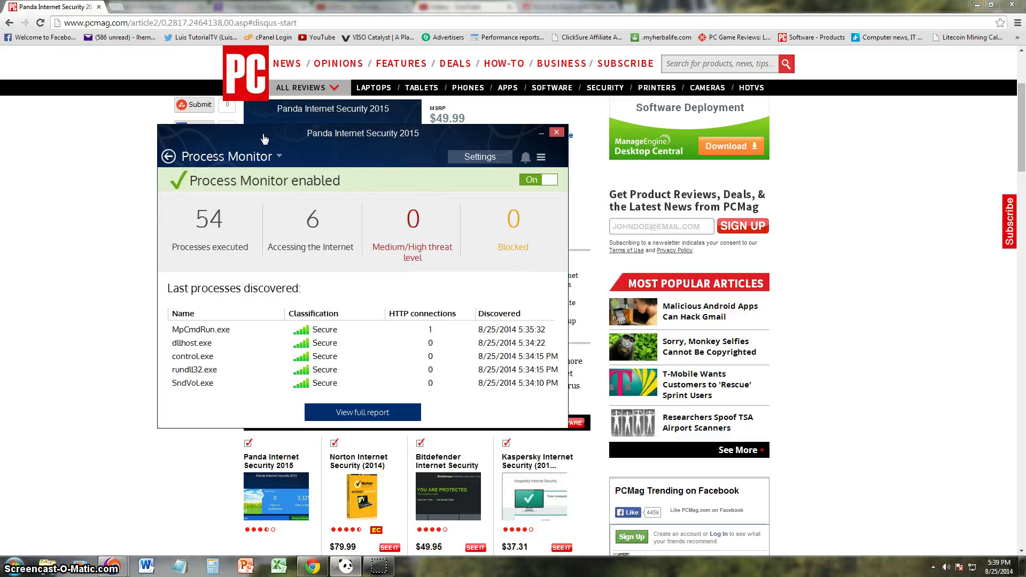
click(214, 257)
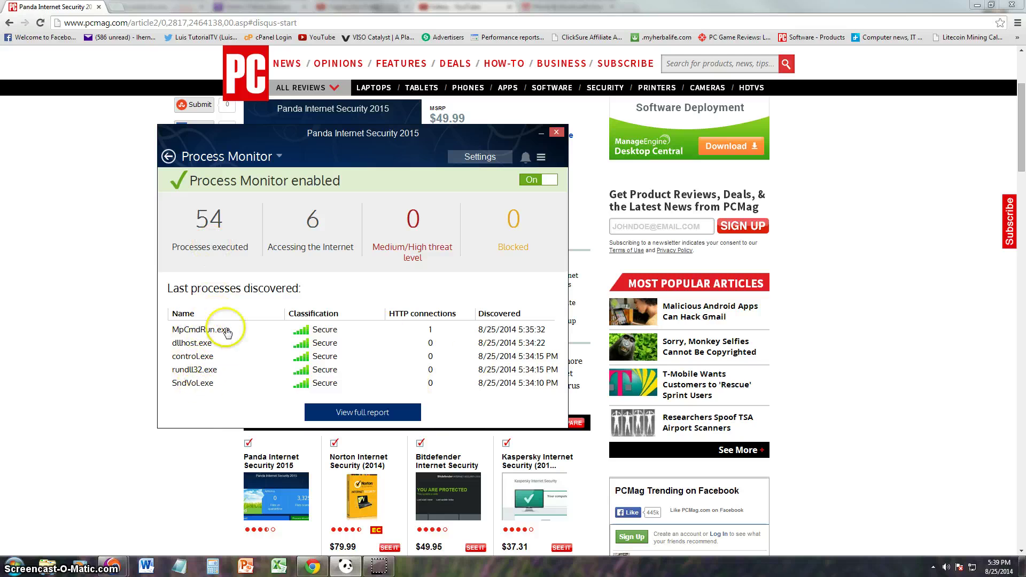
From the Start screen, open Data Shield and switch its toggle from Off to On.
click(168, 156)
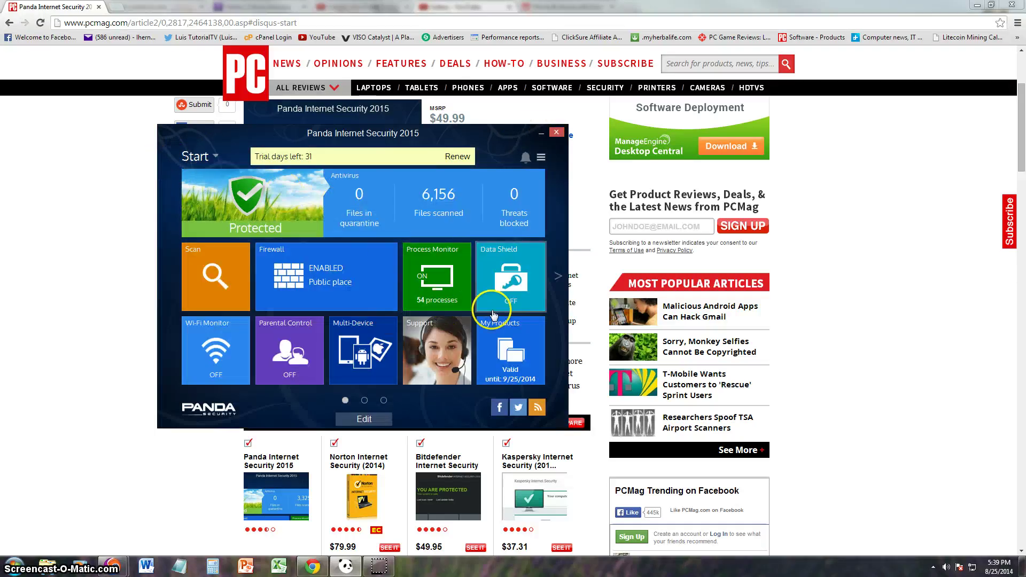
click(512, 285)
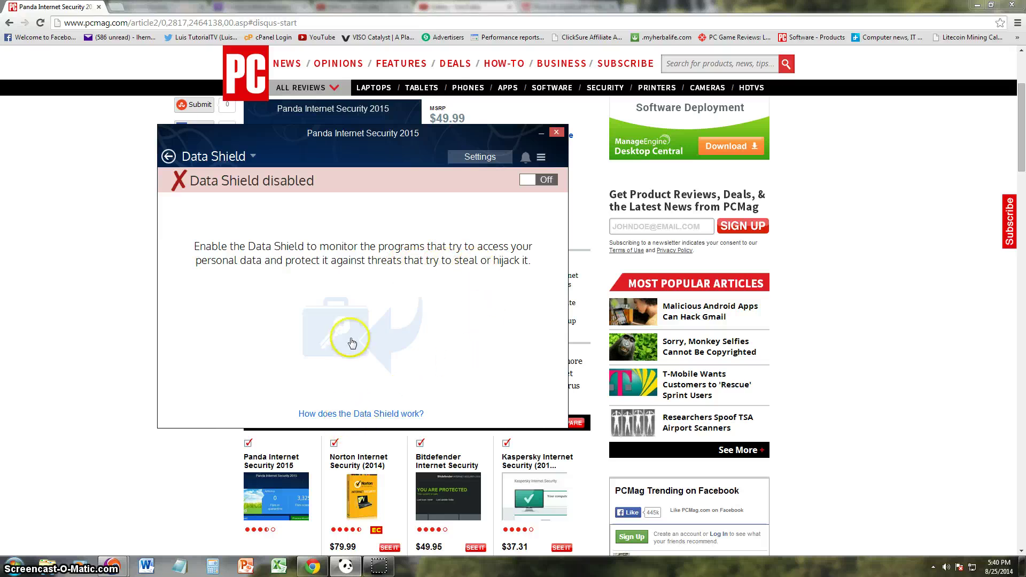
click(541, 182)
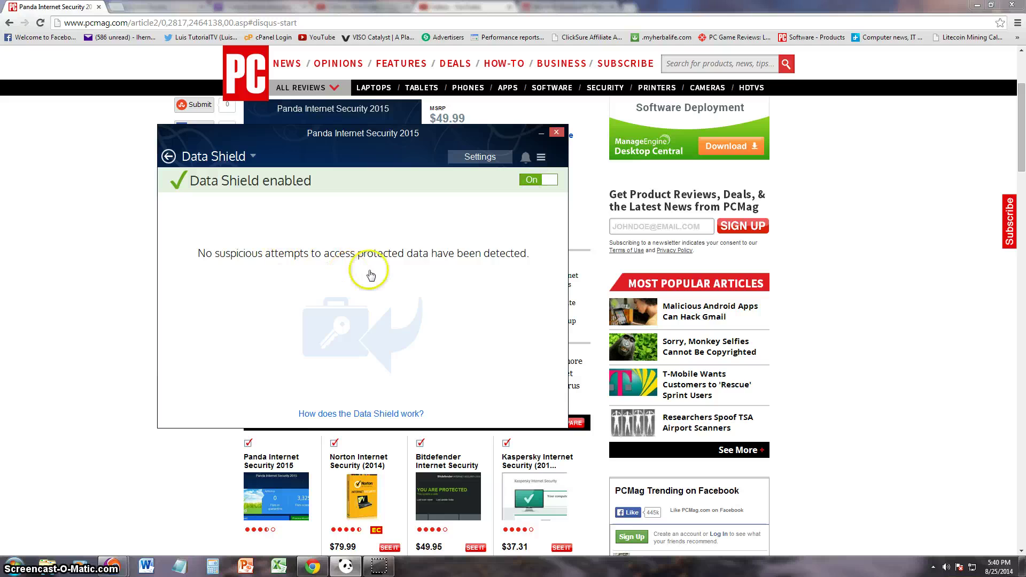
click(534, 182)
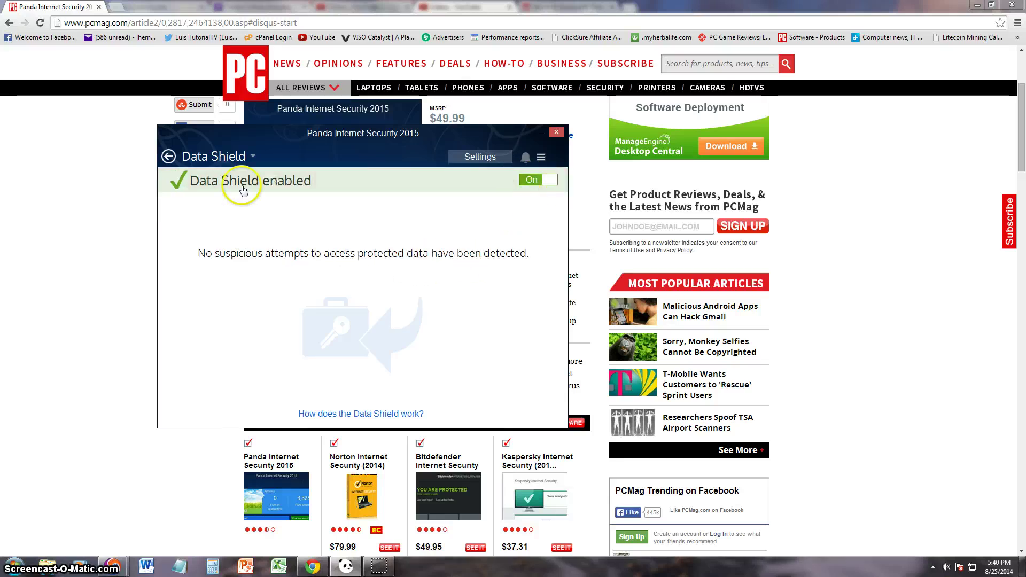
Back on the dashboard, switch the Wi-Fi Monitor toggle from Off to On.
click(168, 156)
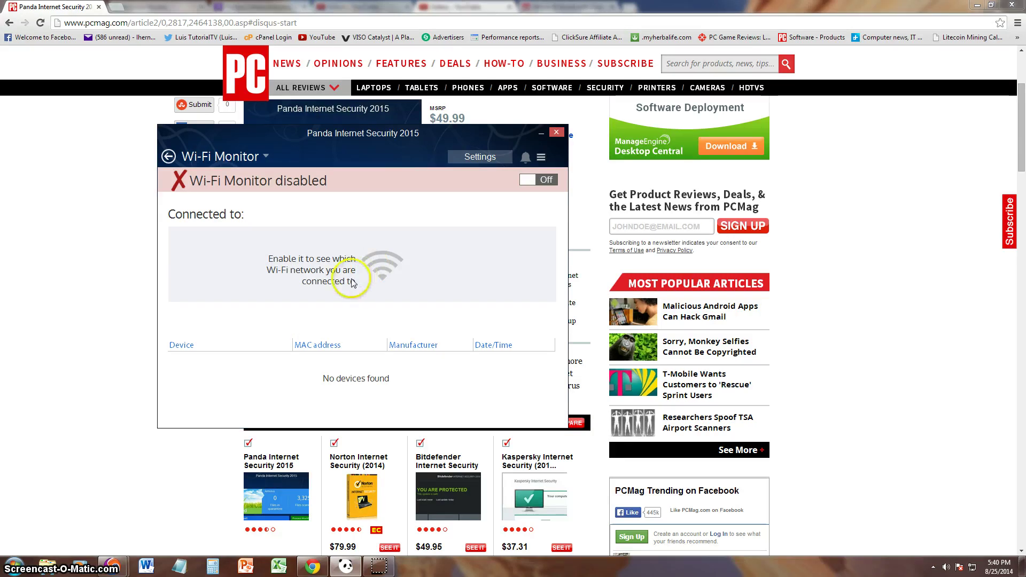
click(533, 181)
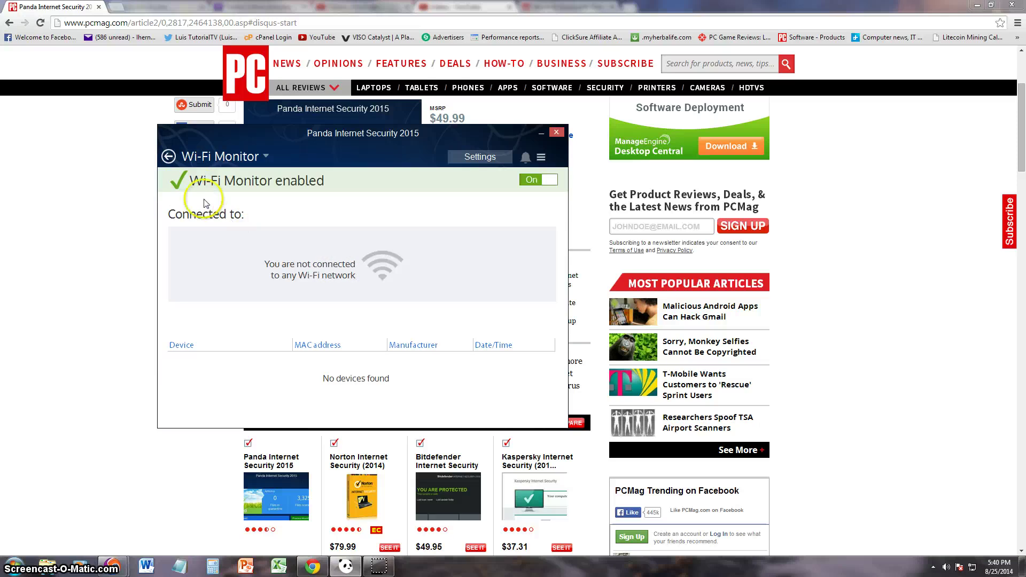
Return to Start, open Parental Control and turn it on for the Owner profile.
click(169, 157)
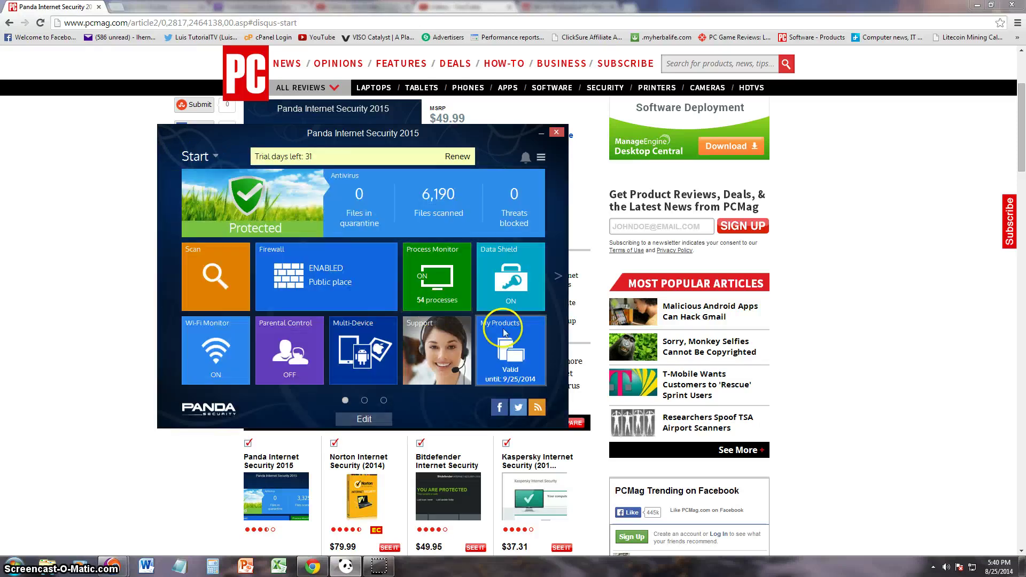
click(300, 346)
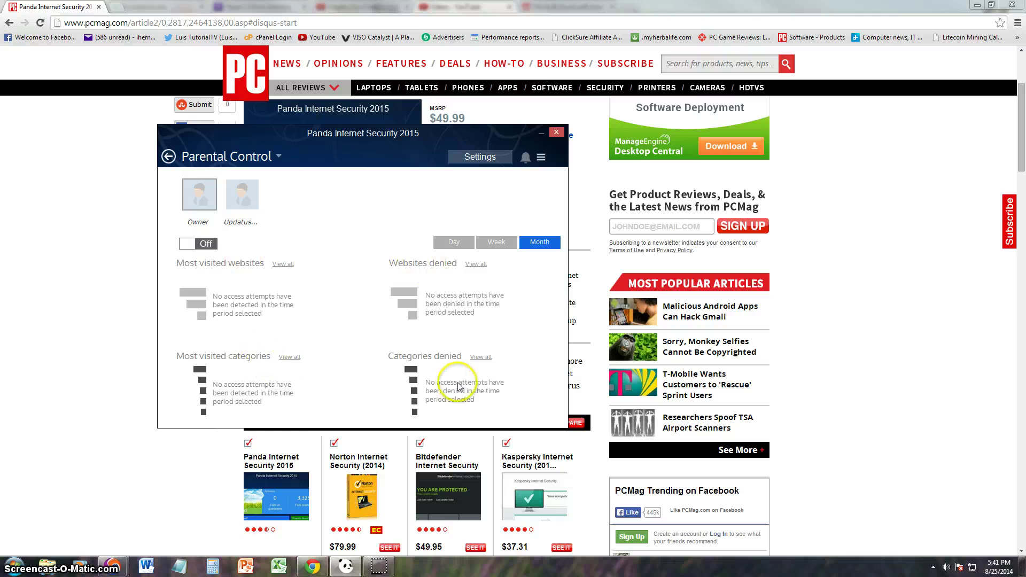
click(197, 245)
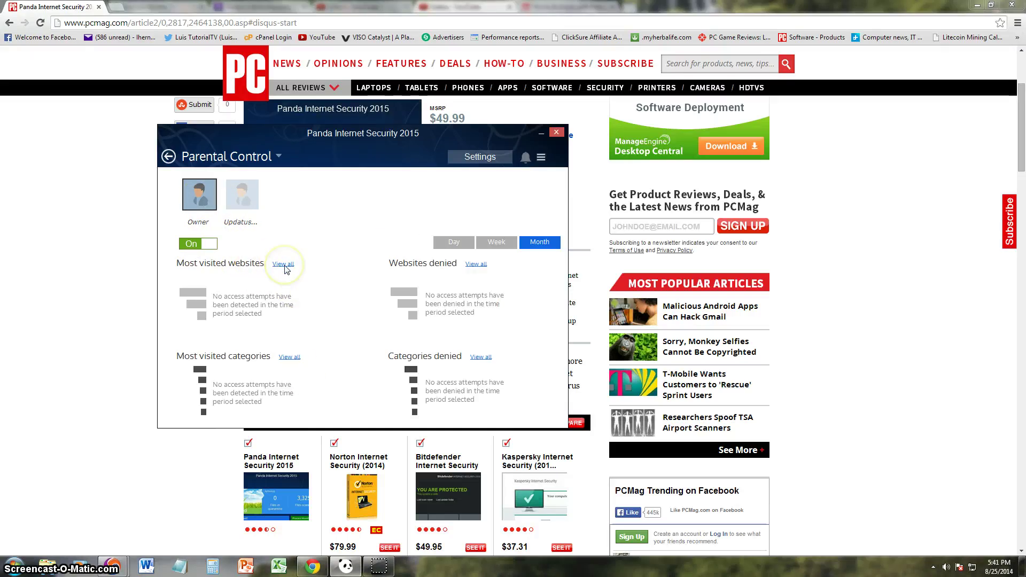
Open the Parental Control category settings and scroll down the web categories list without denying any.
click(480, 156)
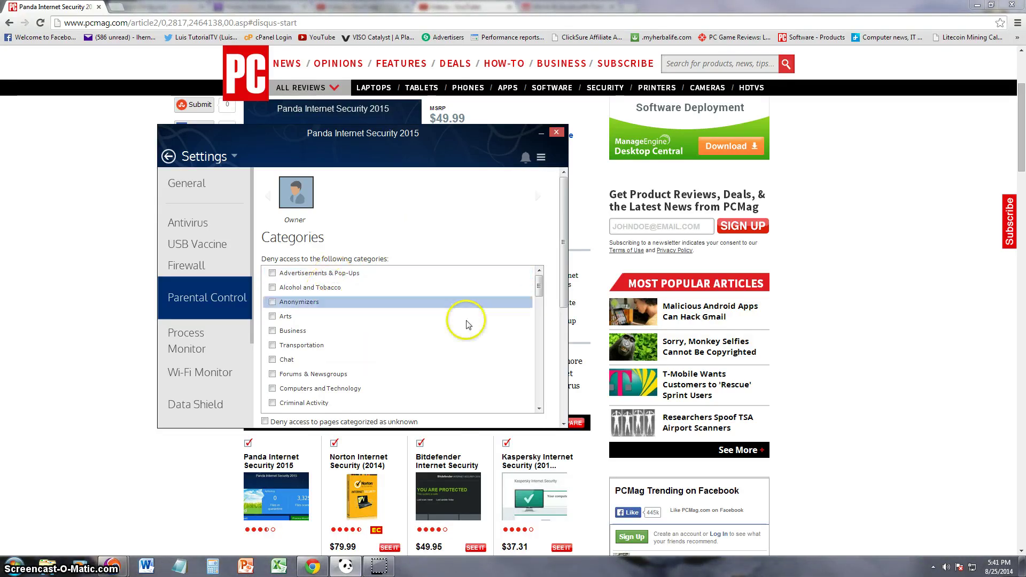
drag(538, 284, 538, 299)
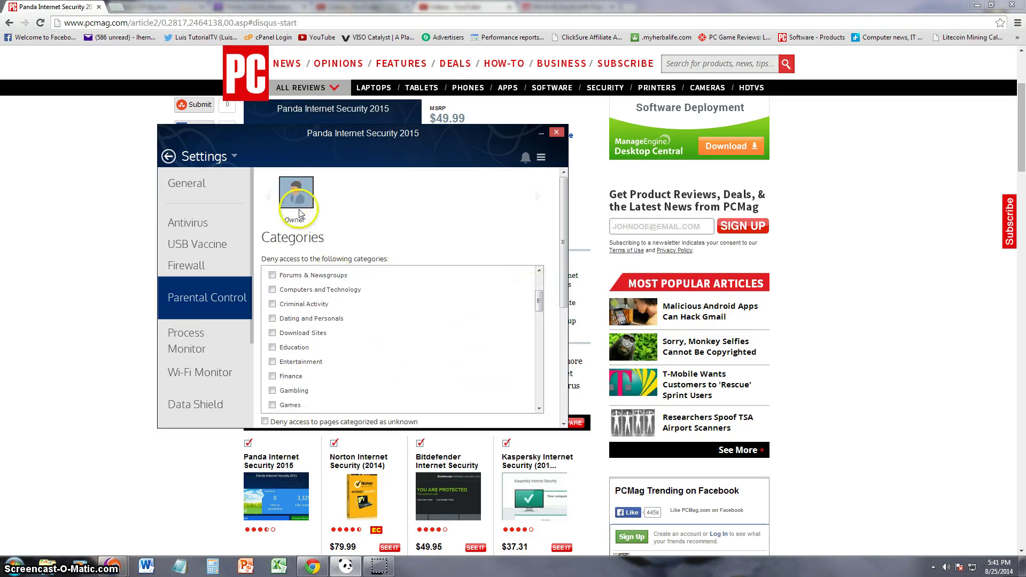
scroll(571, 294, down, 1)
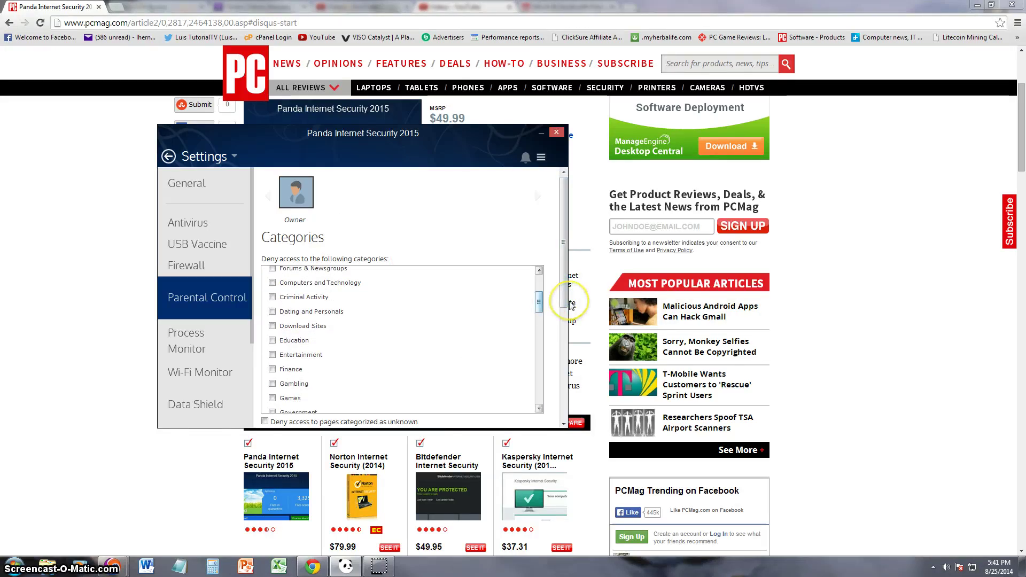
scroll(571, 302, down, 2)
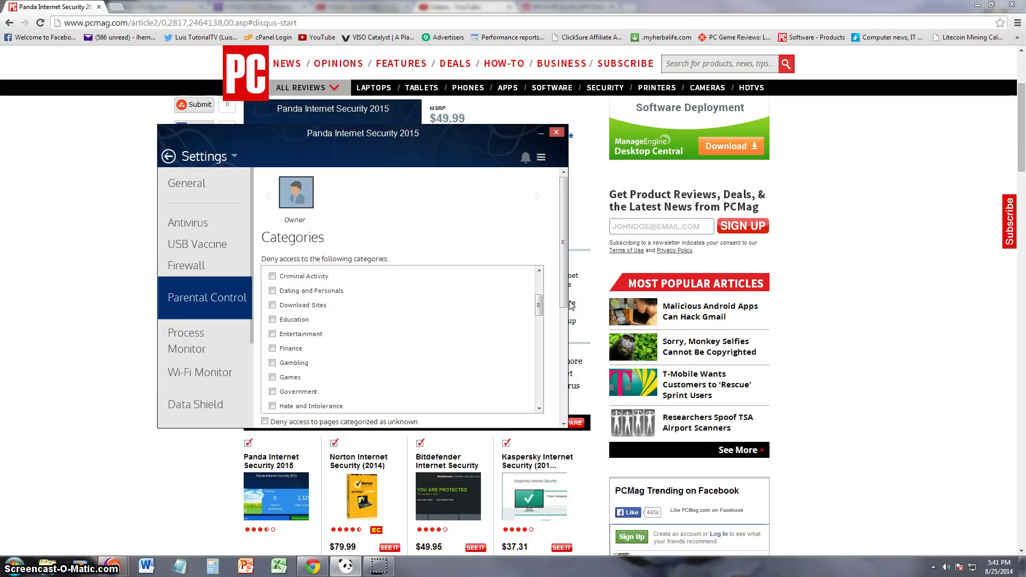
scroll(571, 304, down, 3)
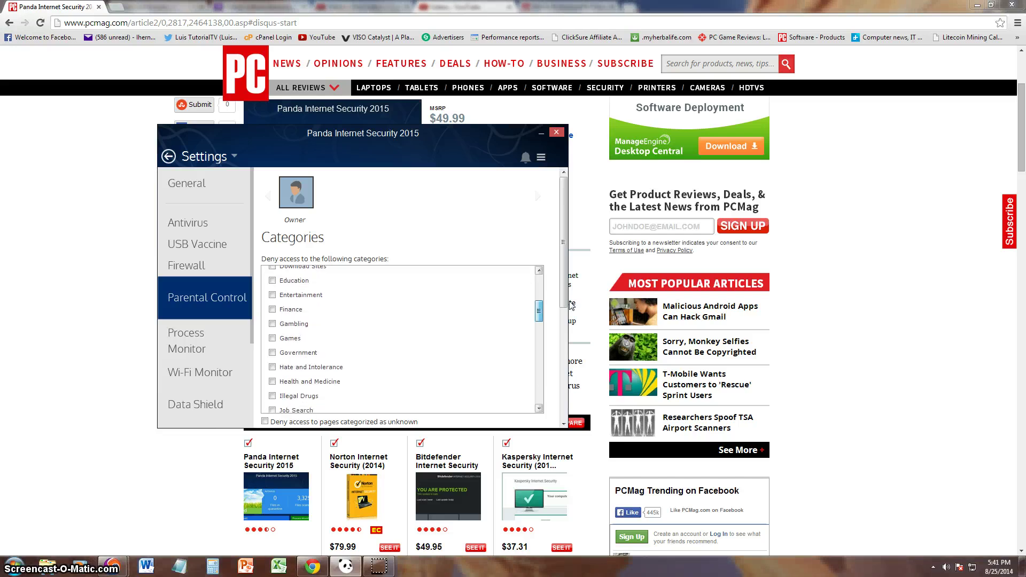
drag(538, 311, 540, 289)
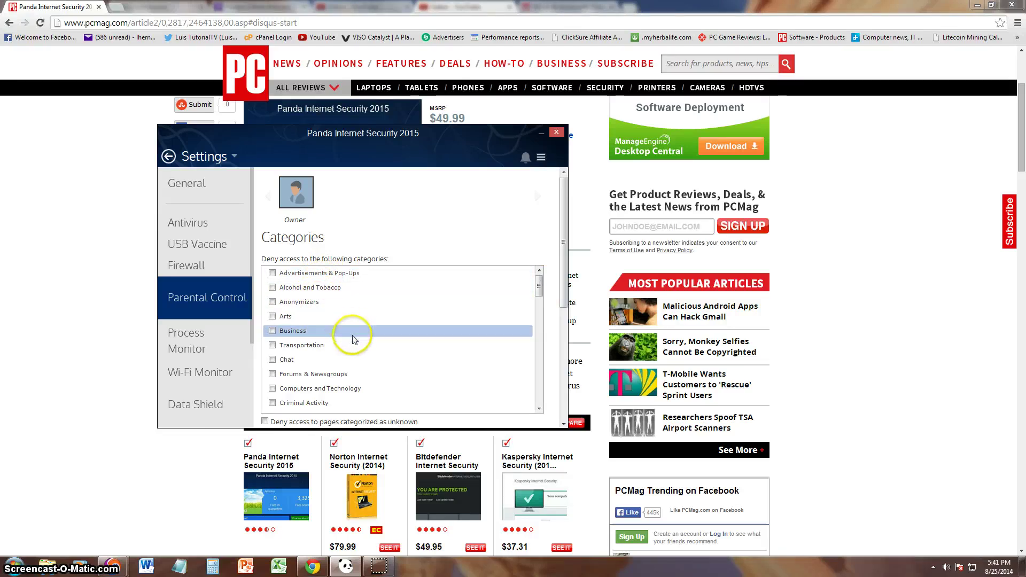
drag(539, 286, 572, 291)
scroll(572, 291, down, 7)
scroll(572, 291, down, 5)
Keep browsing the remaining categories, leaving every category unchecked.
click(540, 393)
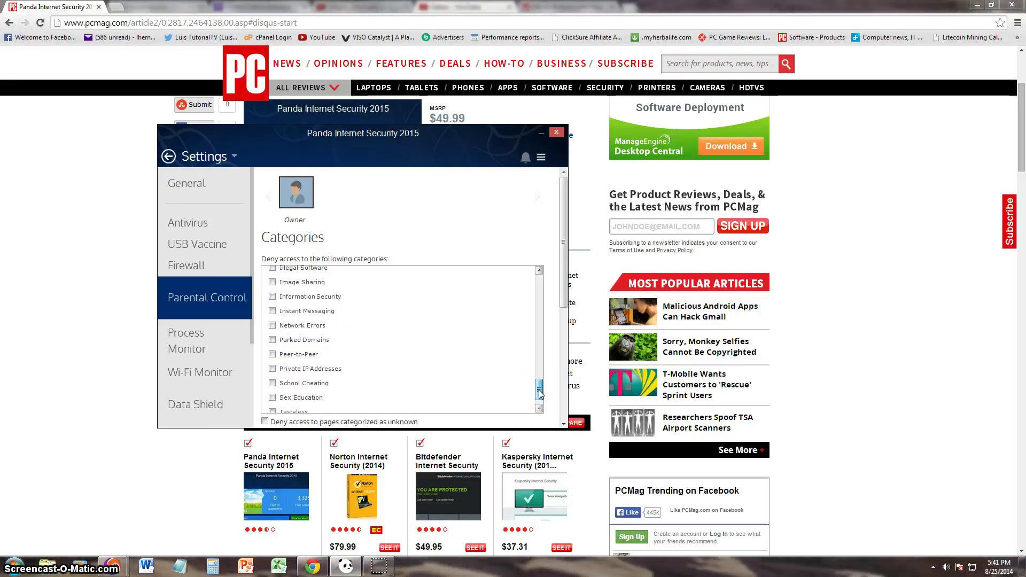
drag(539, 393, 522, 394)
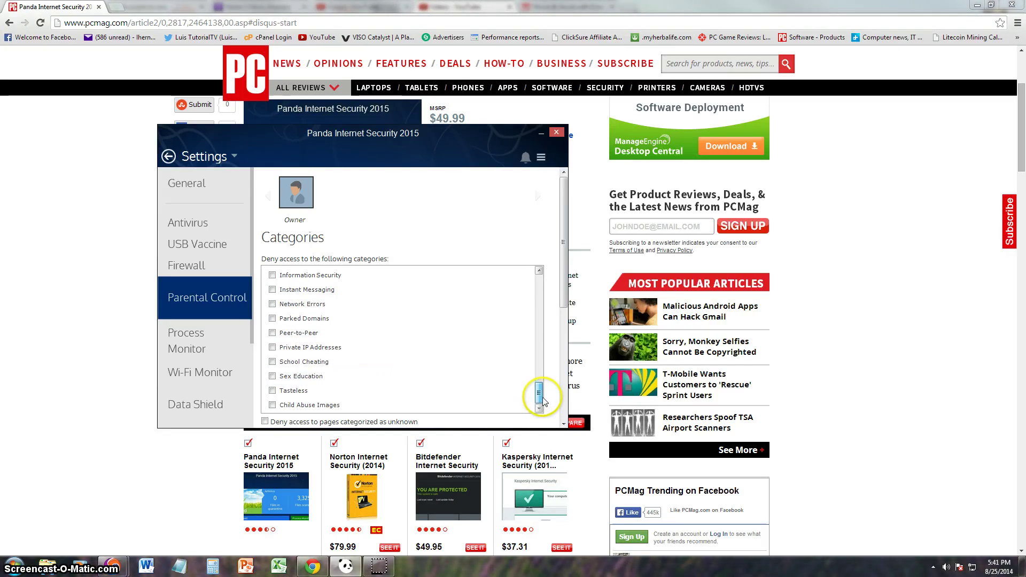
drag(541, 394, 539, 337)
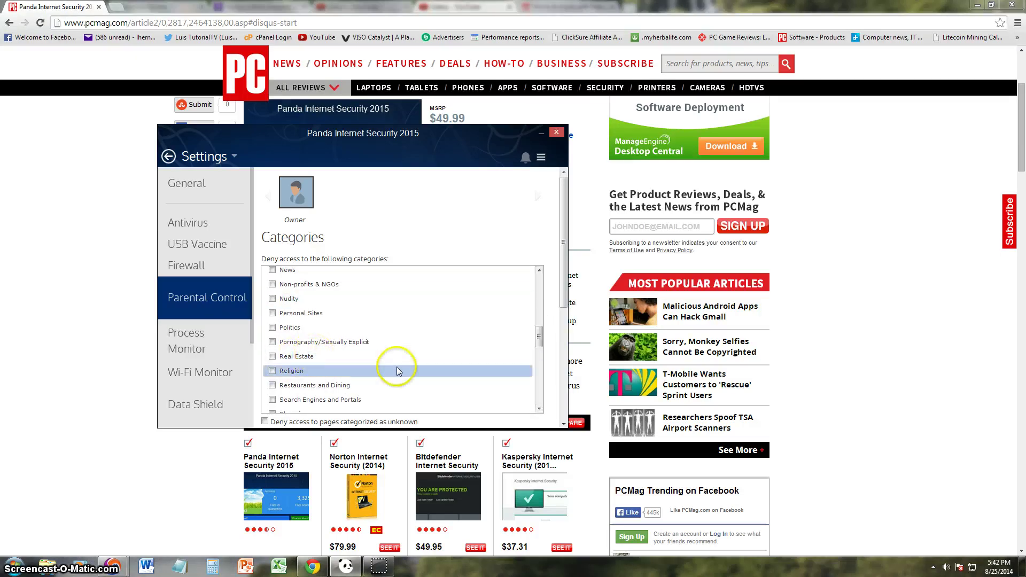
mouse_move(540, 340)
mouse_down()
mouse_move(550, 284)
mouse_move(528, 383)
mouse_move(495, 392)
mouse_up()
scroll(294, 392, down, 1)
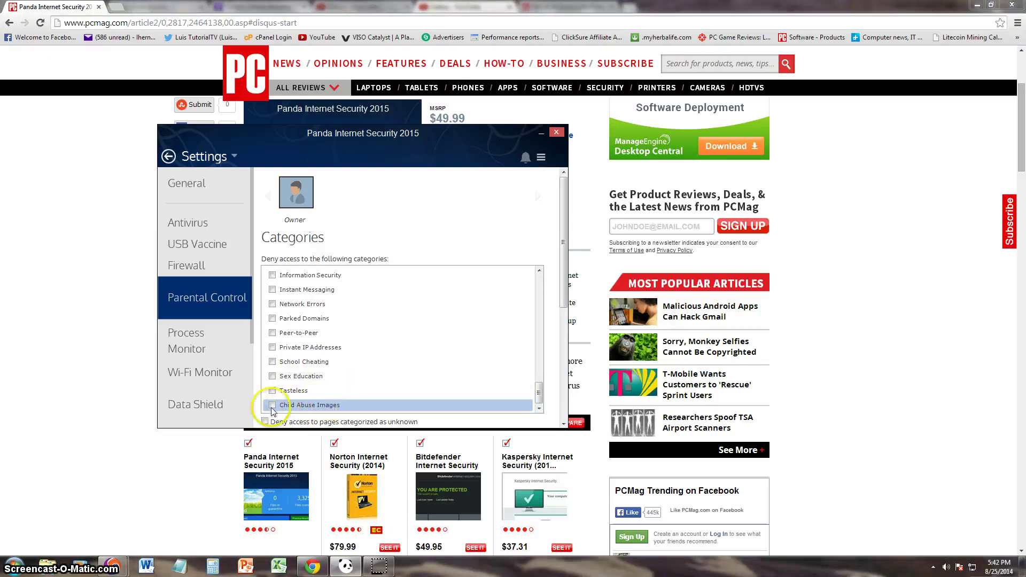
scroll(540, 393, up, 10)
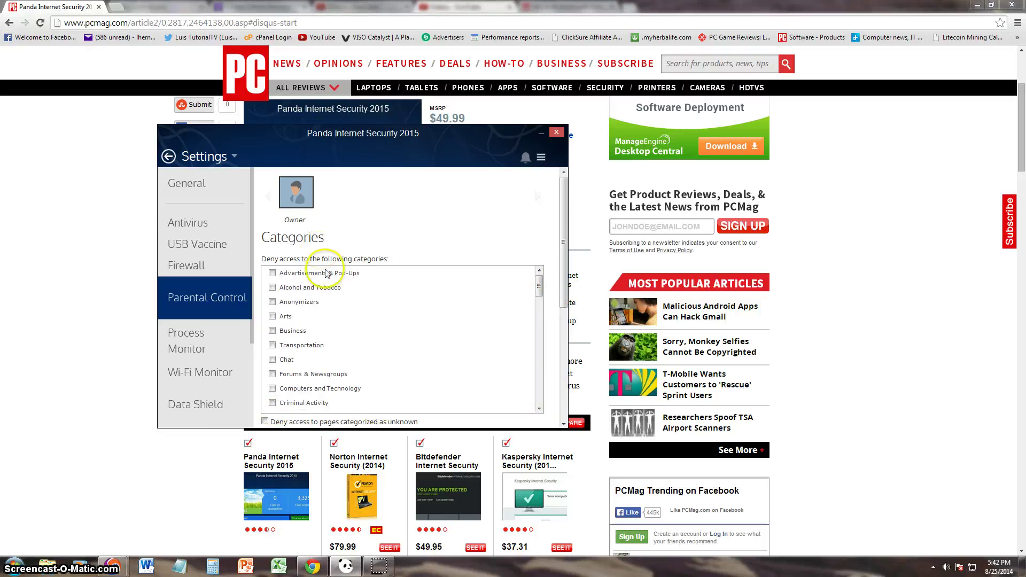
scroll(342, 307, down, 4)
scroll(374, 312, up, 4)
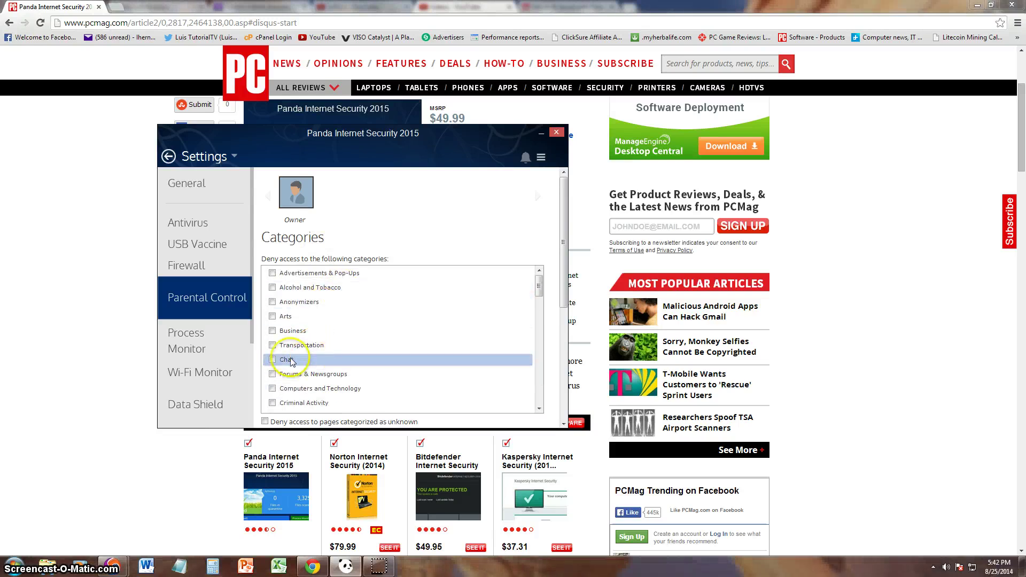
View the Process Monitor settings, then show Parental Control activity for the past week and month.
click(199, 332)
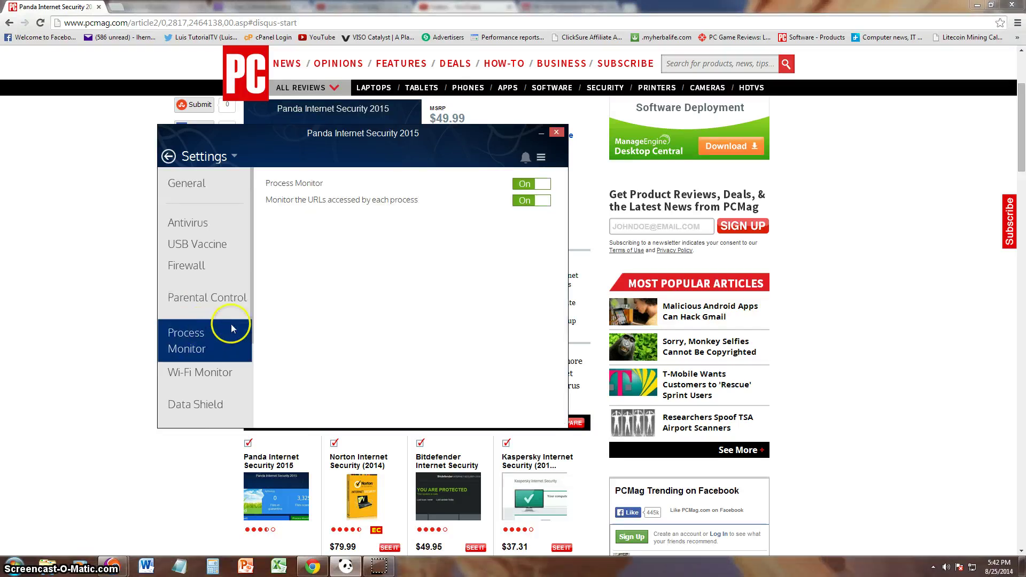
click(169, 156)
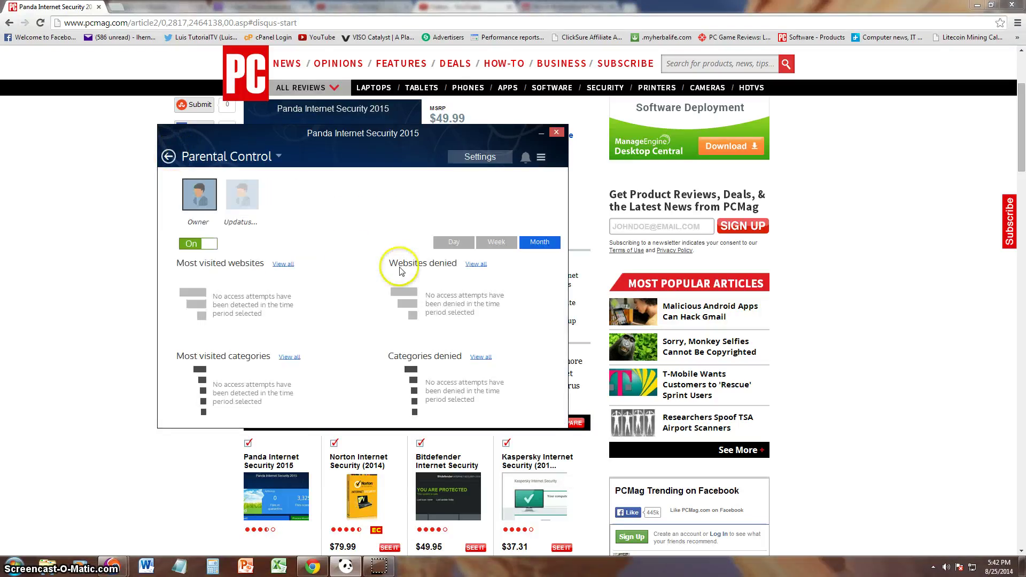
click(497, 243)
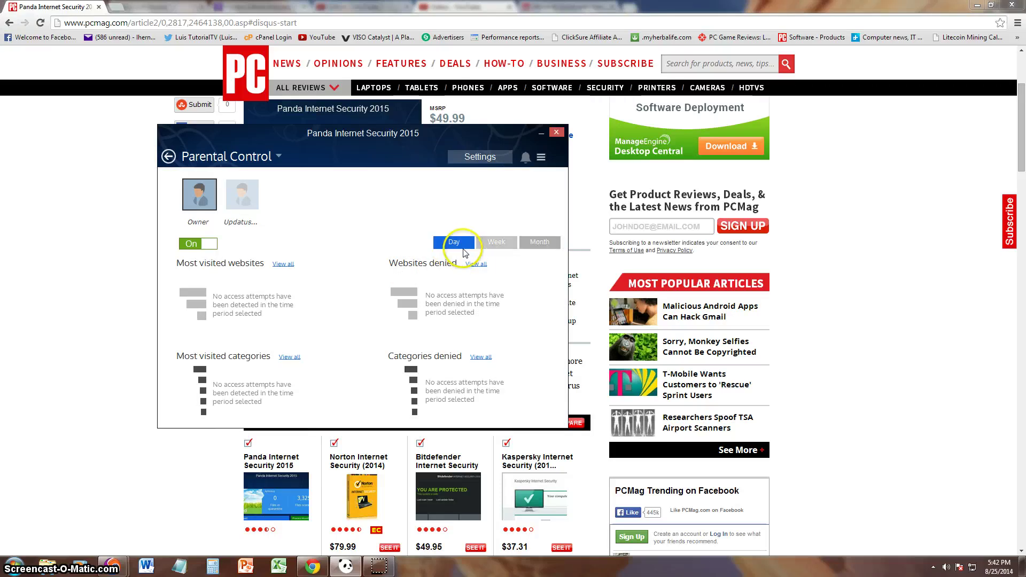
click(537, 243)
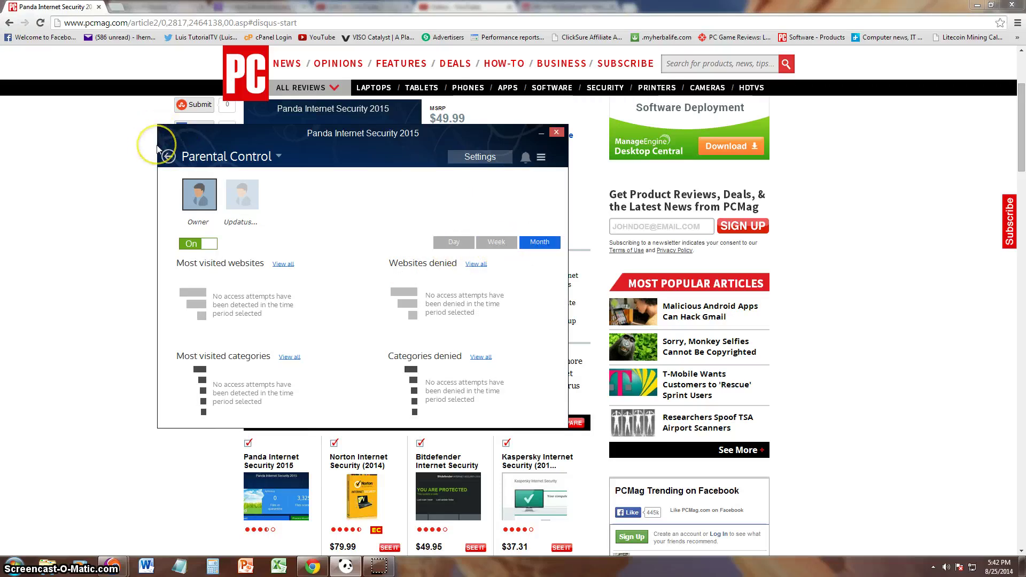
Open the Multi-Device Protection tile and launch Panda's protection upgrade page in the browser.
click(158, 149)
key(Down)
key(Right)
key(Return)
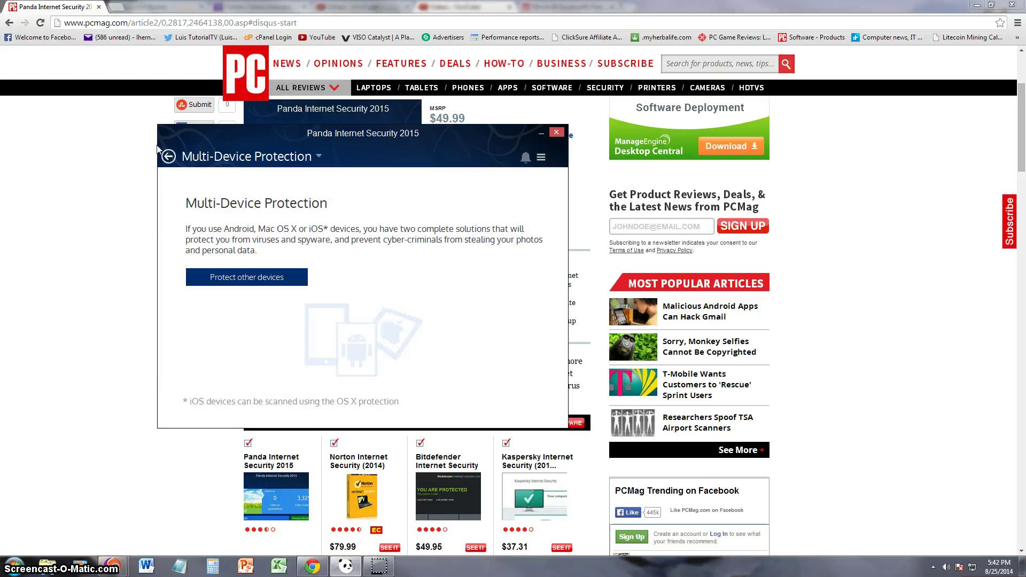
click(367, 350)
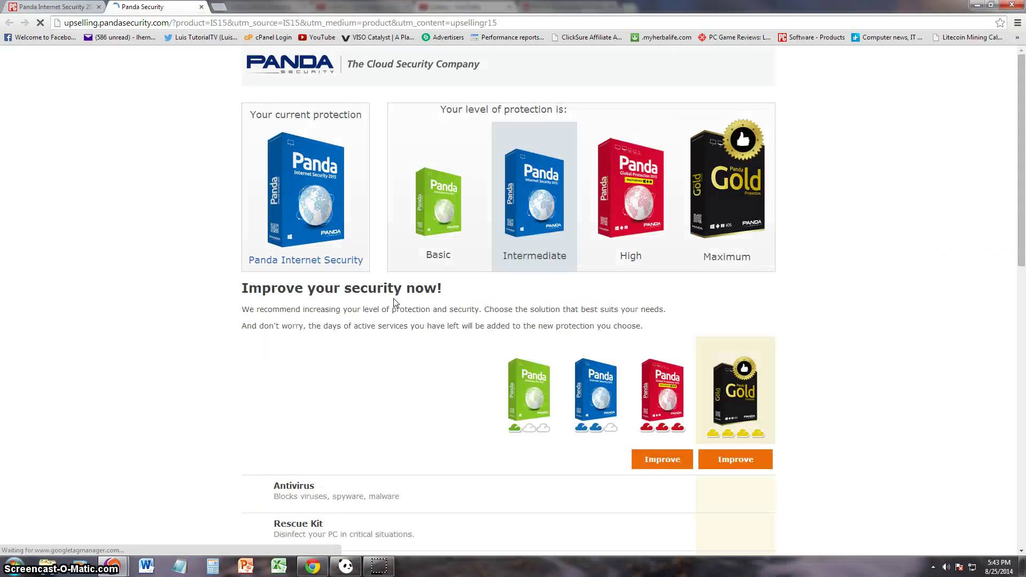
Look over the Basic-to-Maximum protection comparison table, then return to the PCMag review tab.
scroll(414, 296, down, 15)
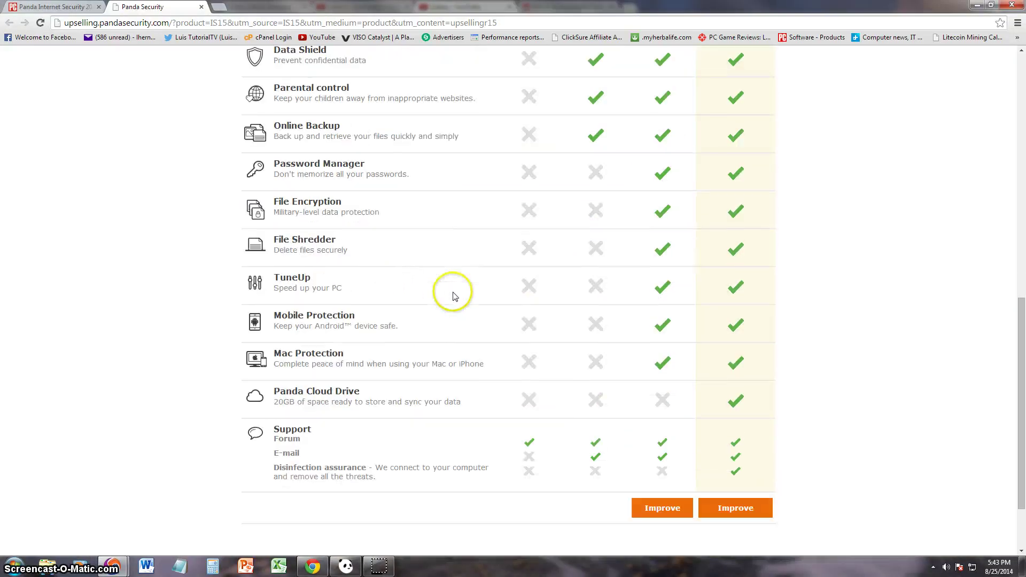
scroll(732, 443, up, 13)
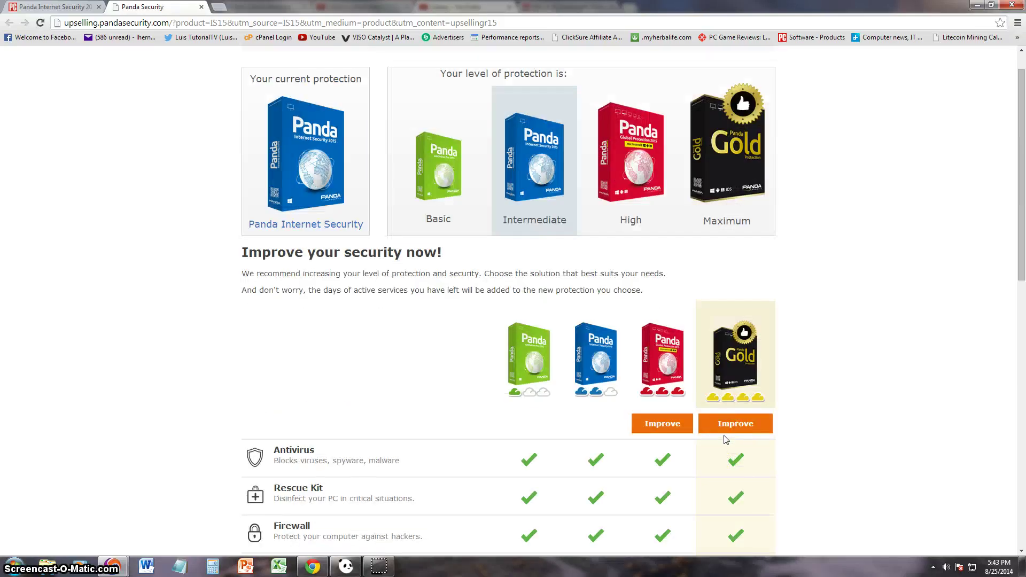
scroll(726, 440, up, 1)
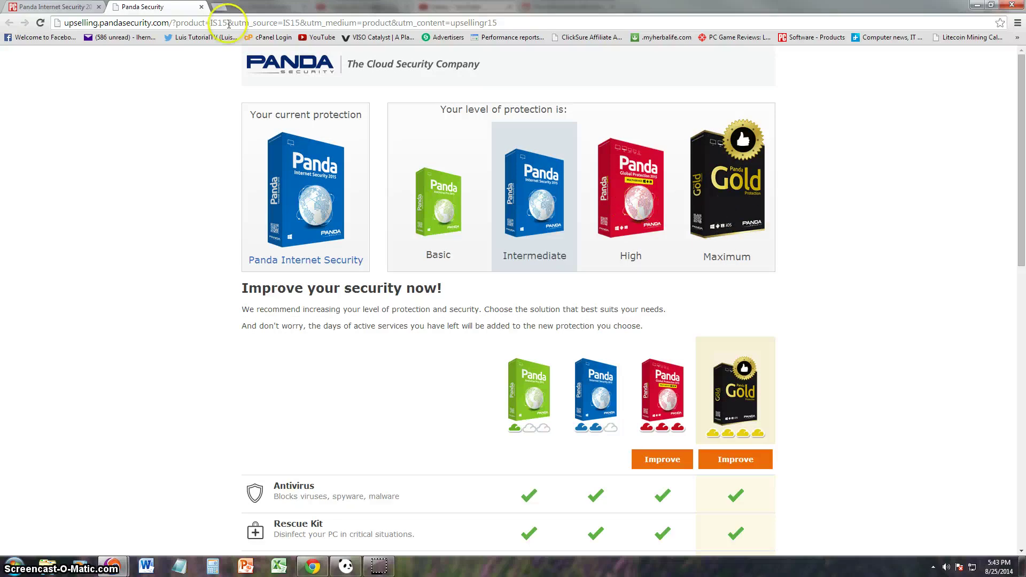
click(68, 8)
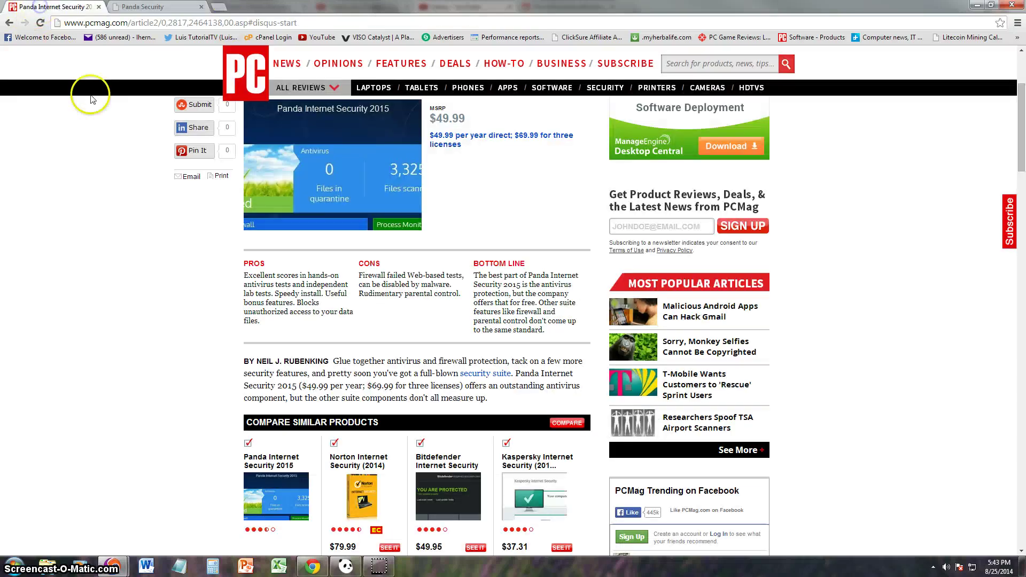
Bring Panda back up, open its Support page and visit the Support Forum online.
click(360, 570)
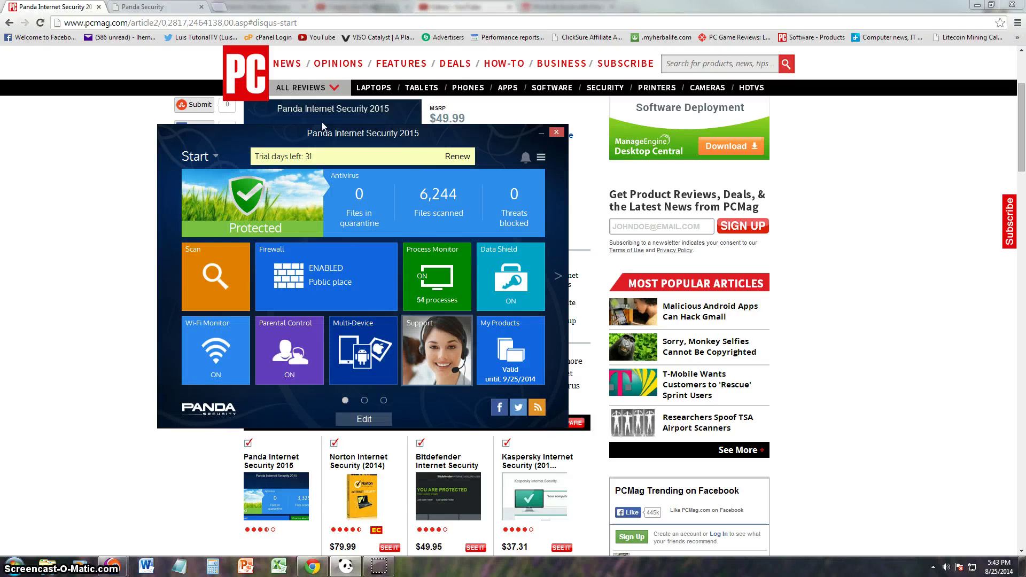
click(437, 350)
click(305, 203)
click(290, 204)
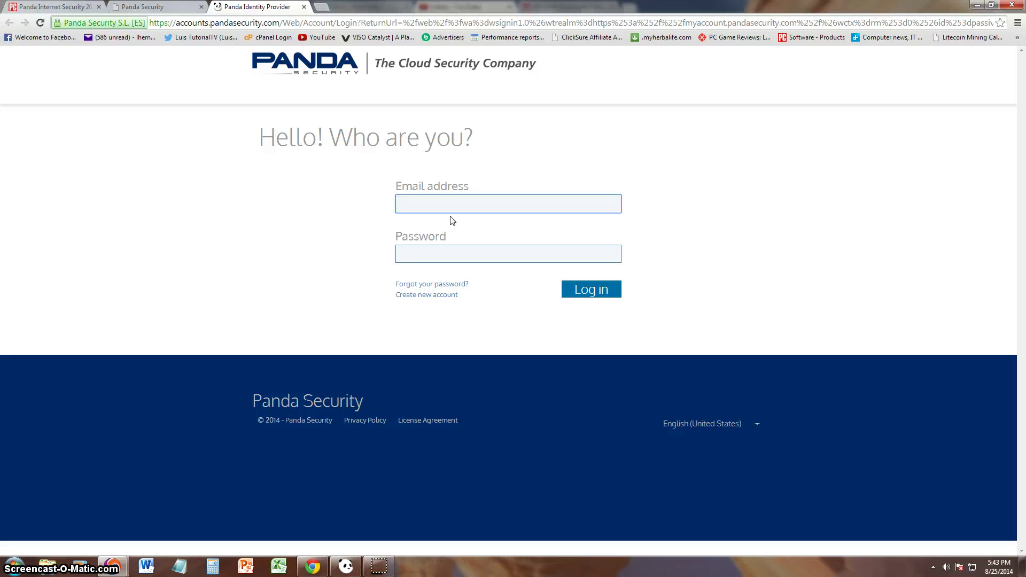
Check the My Products details, then return Panda to its Start dashboard.
click(345, 566)
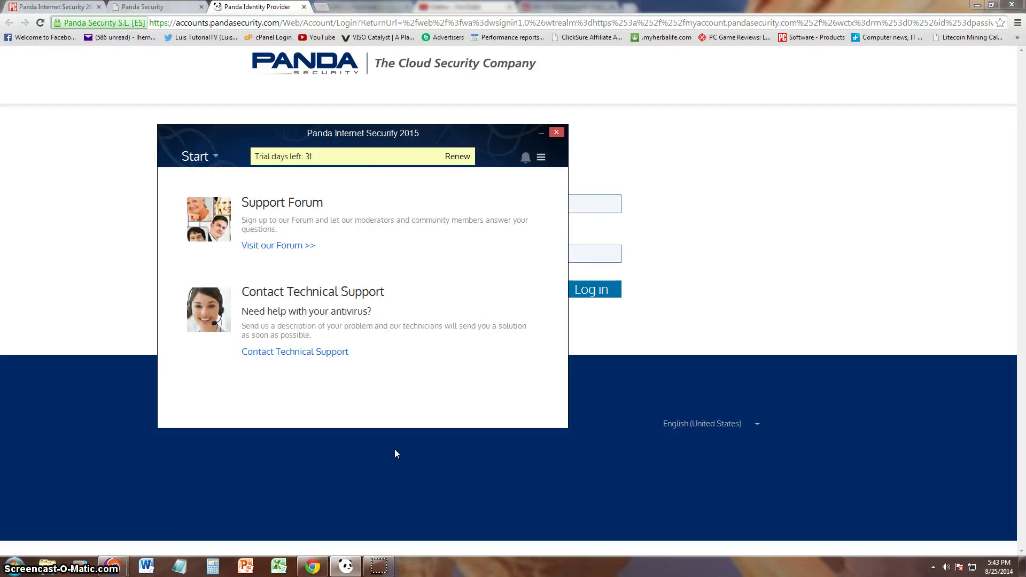
click(524, 355)
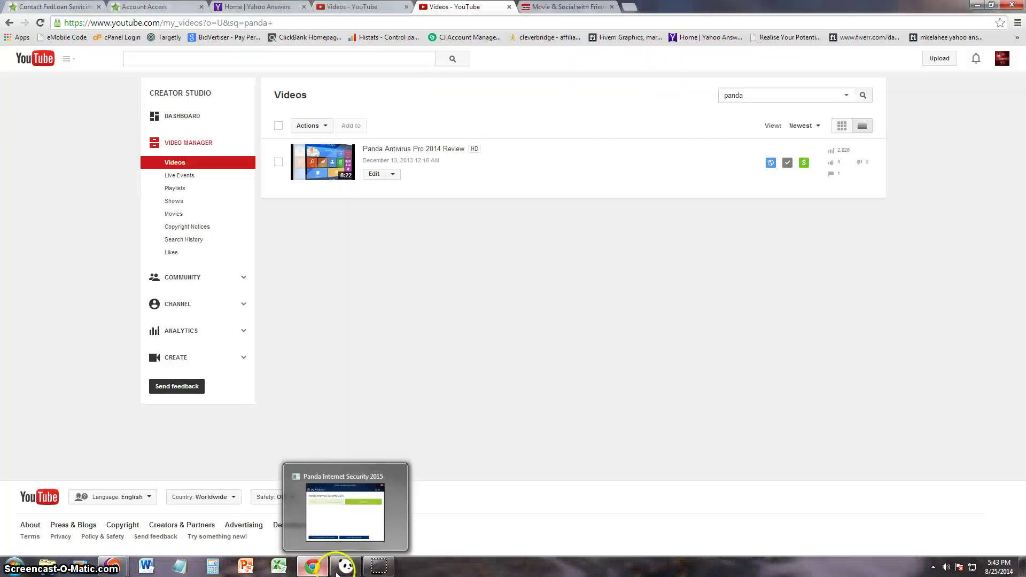
click(297, 477)
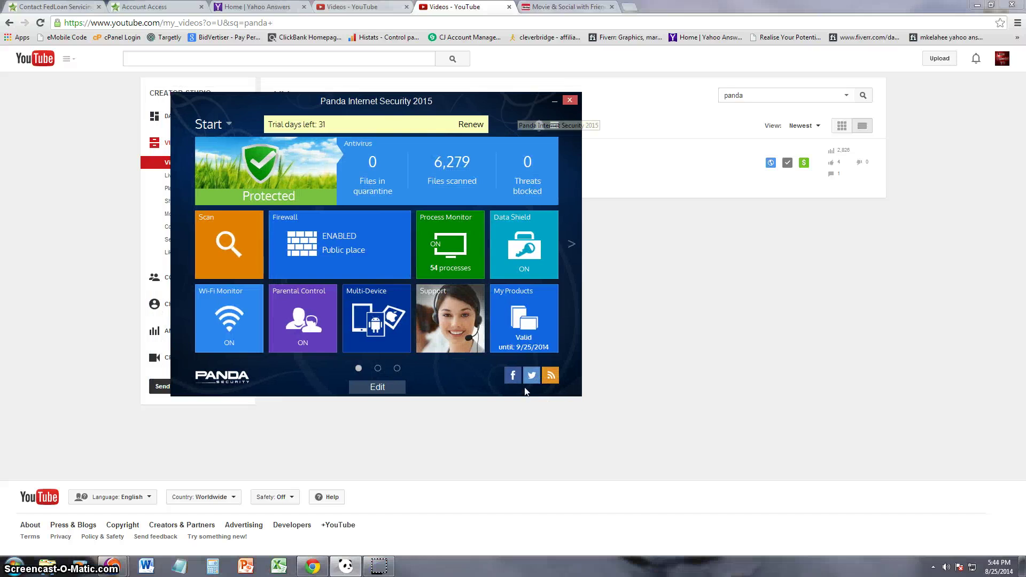
On the second page of tiles, open Application Control and switch it On.
click(518, 113)
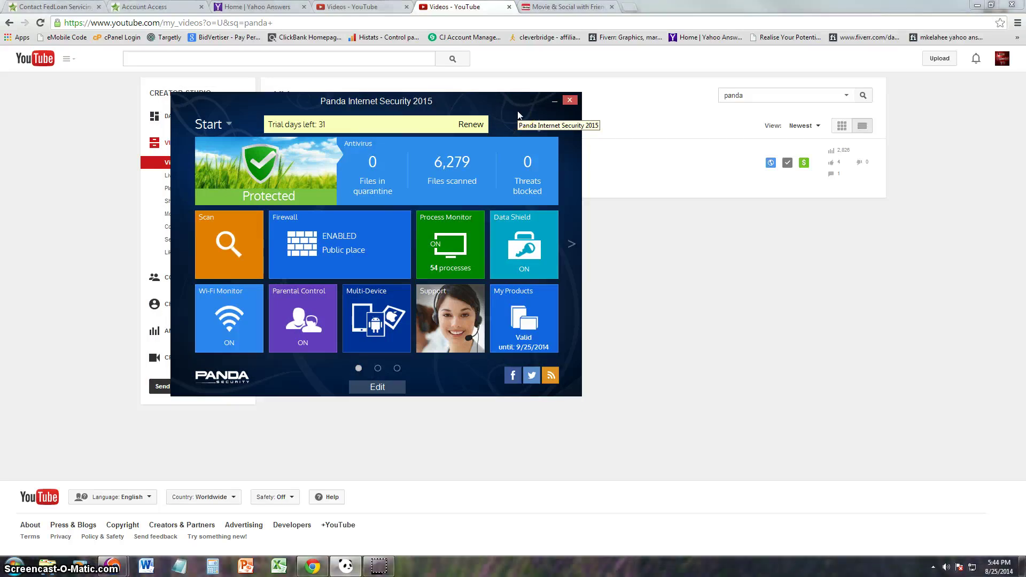
click(435, 233)
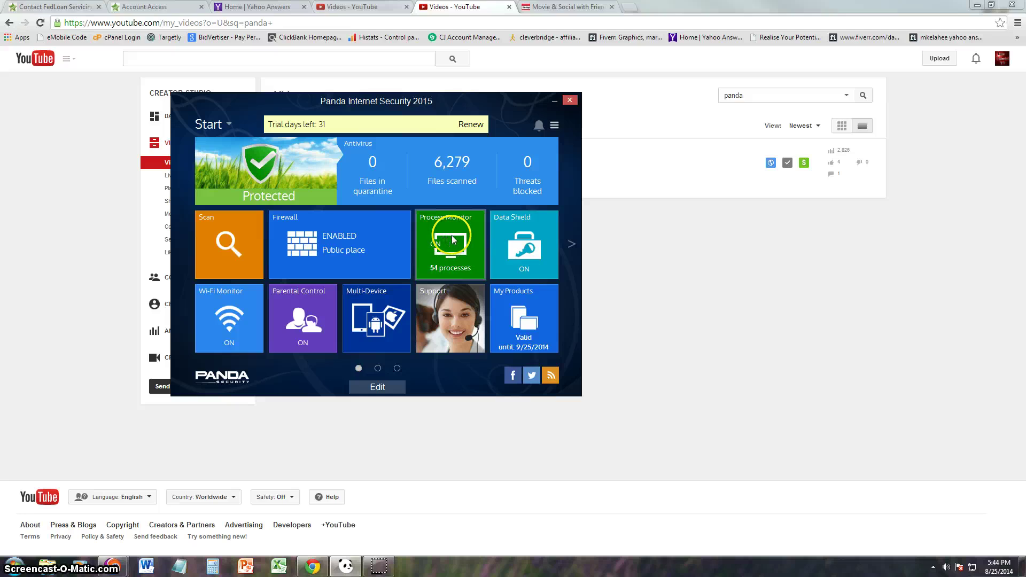
click(584, 238)
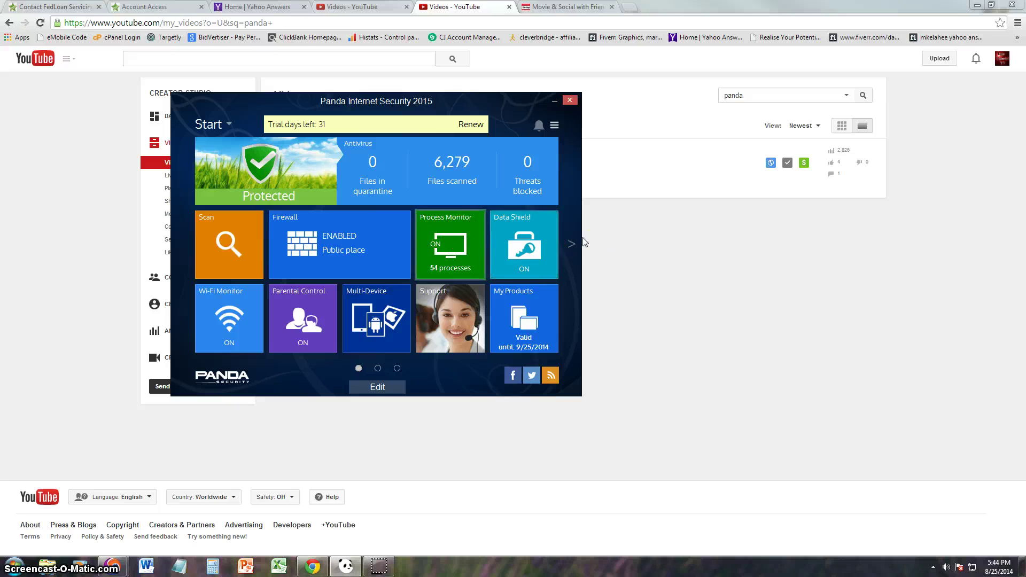
click(621, 220)
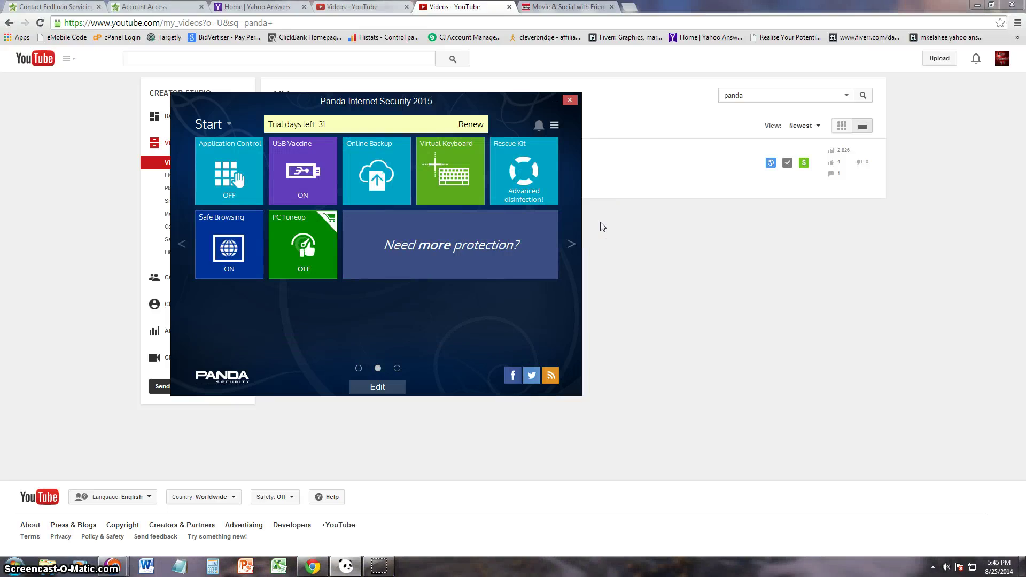
click(370, 399)
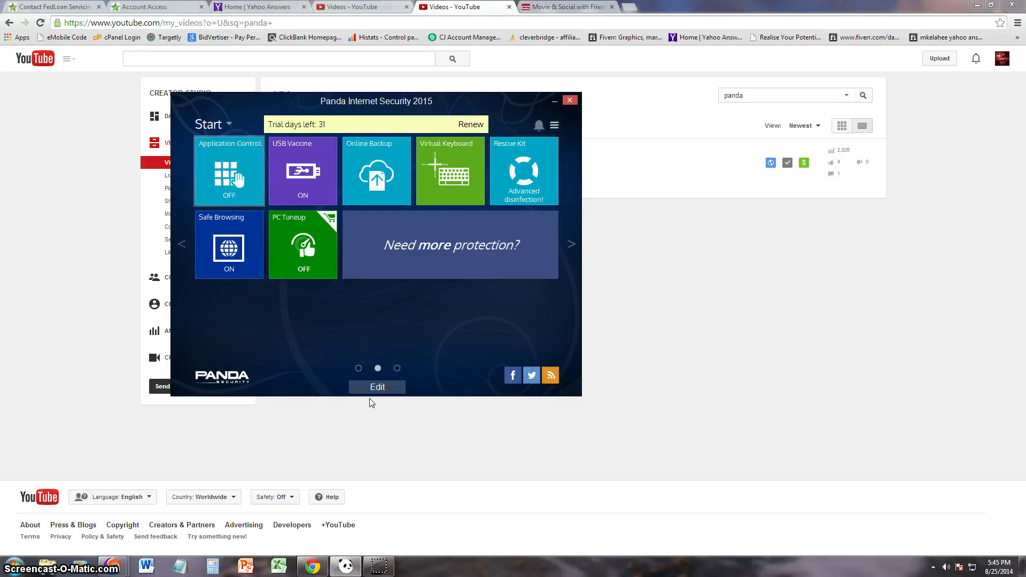
key(Return)
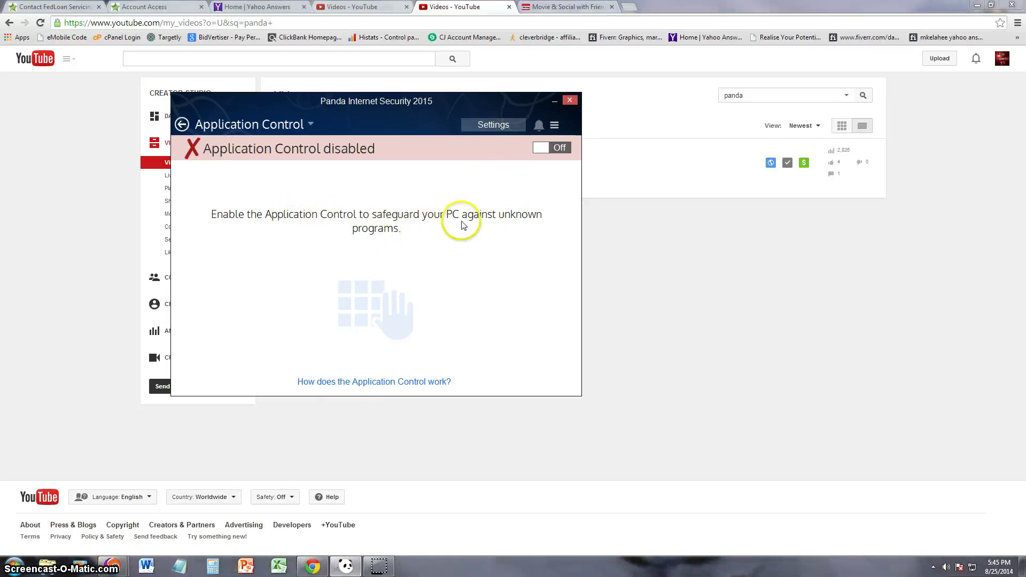
click(537, 149)
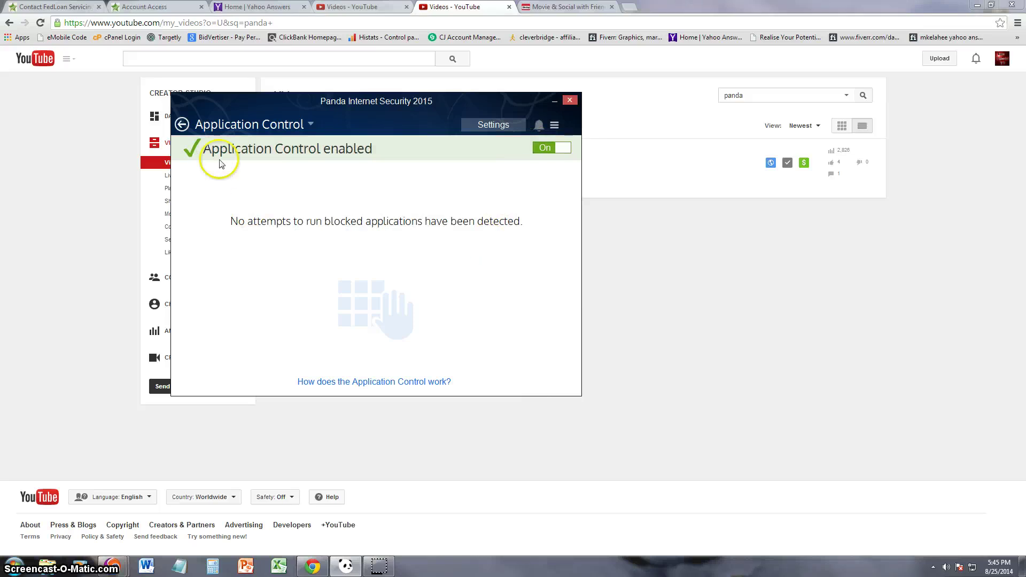
View the USB Vaccine and Online Backup pages, then open Virtual Keyboard.
click(182, 124)
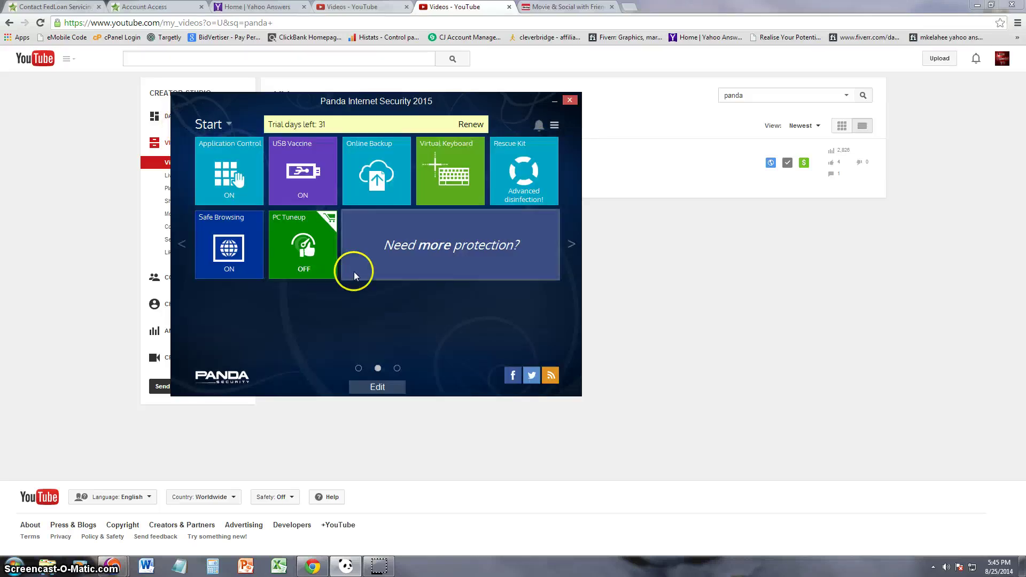
click(306, 168)
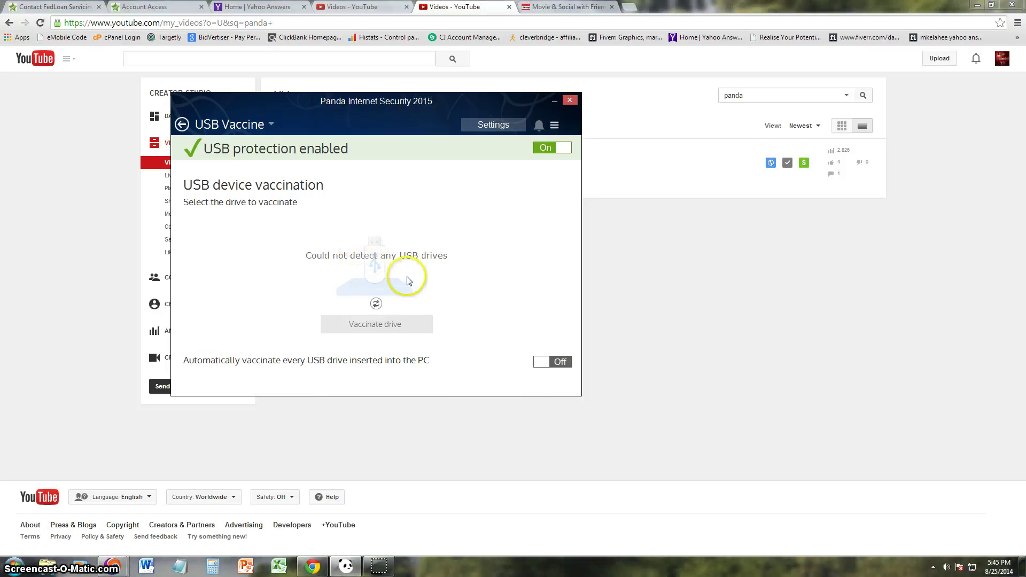
click(181, 124)
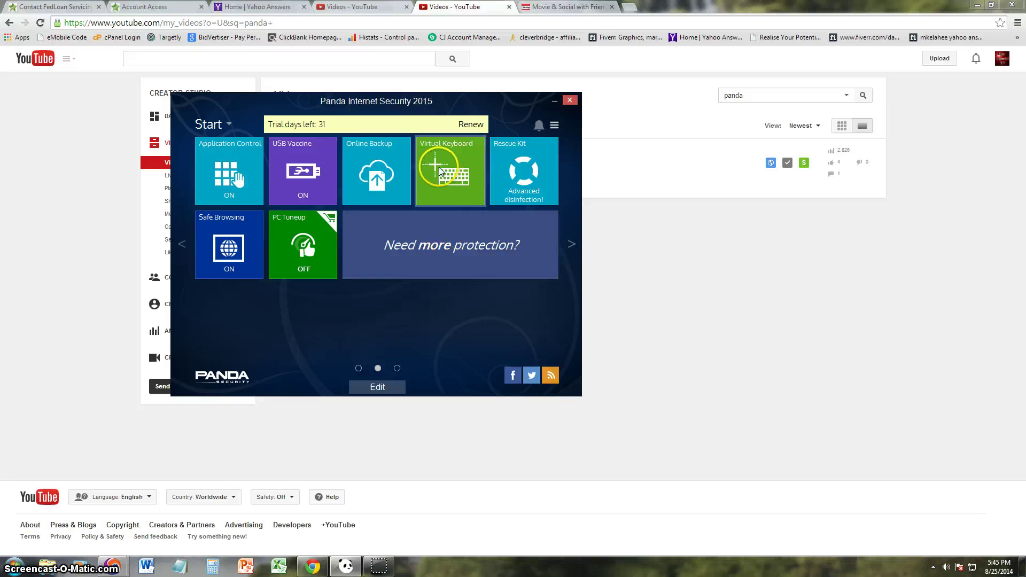
click(378, 161)
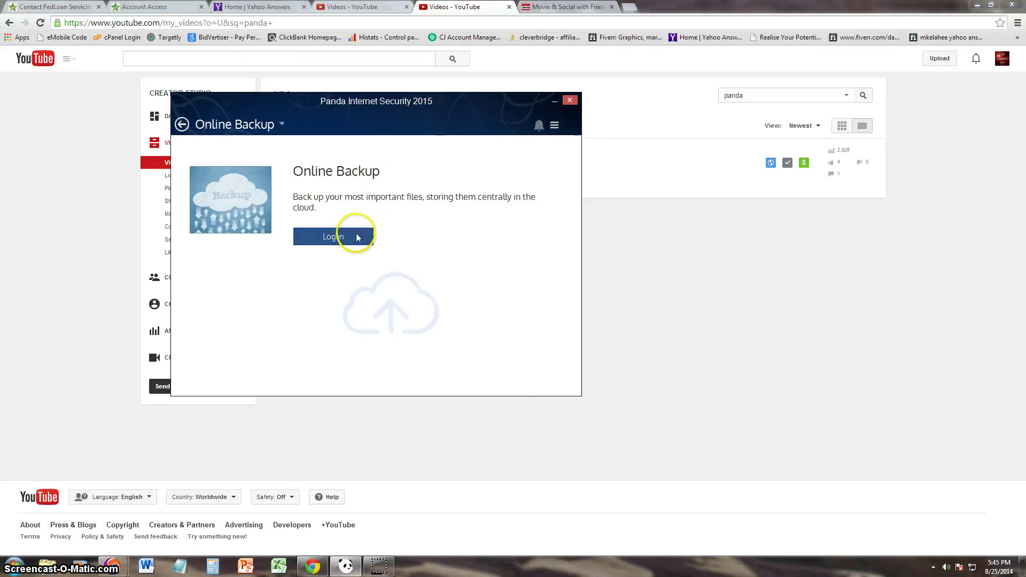
click(182, 126)
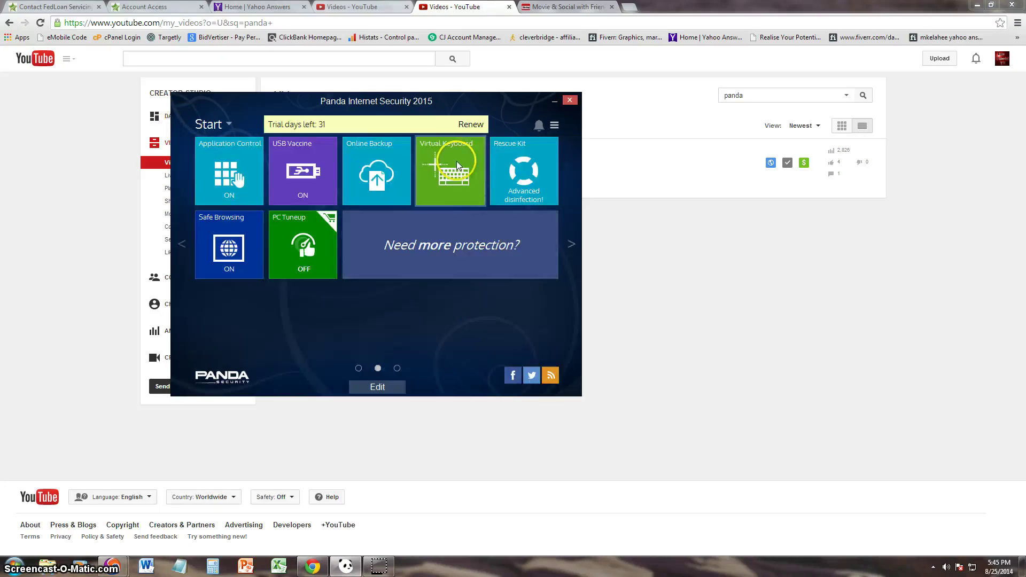
click(457, 161)
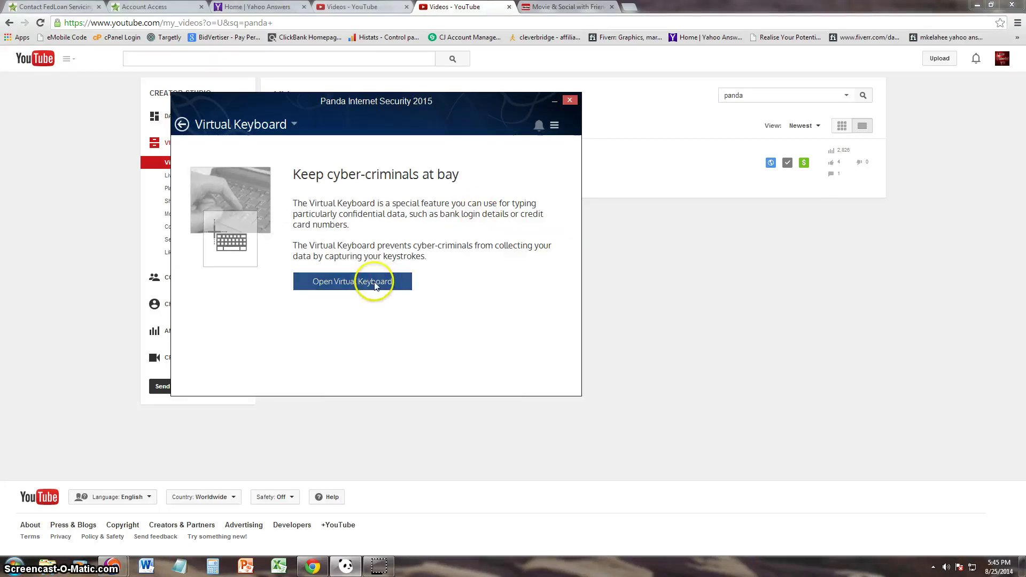
Launch and allow the on-screen virtual keyboard, then close it and return to the Start tiles.
click(408, 282)
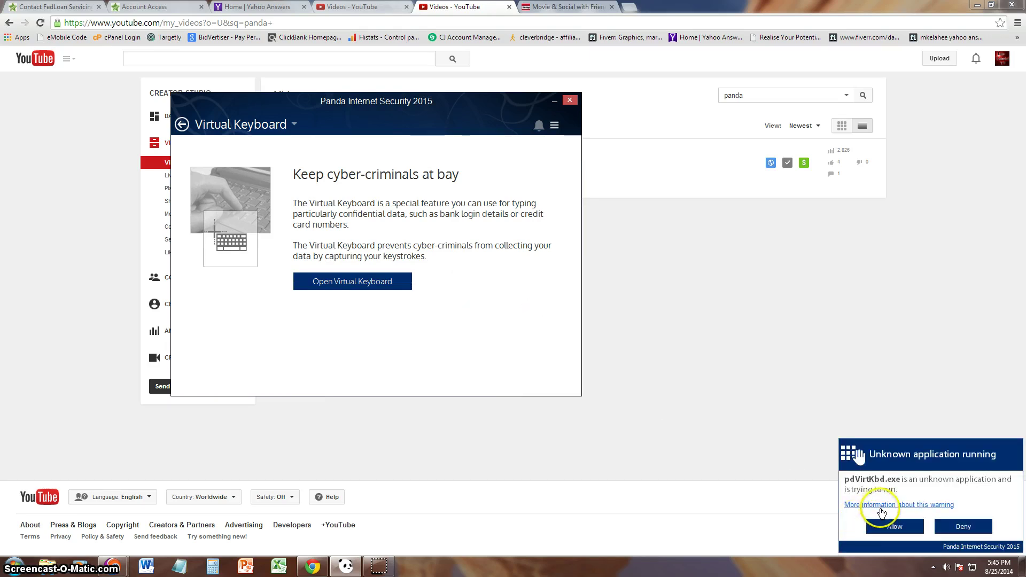
click(894, 526)
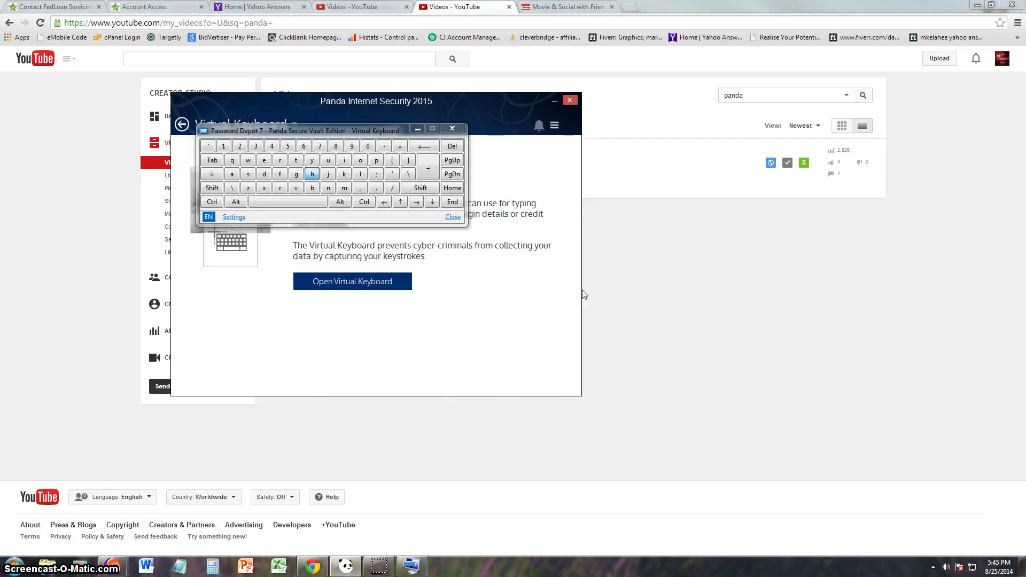
click(452, 128)
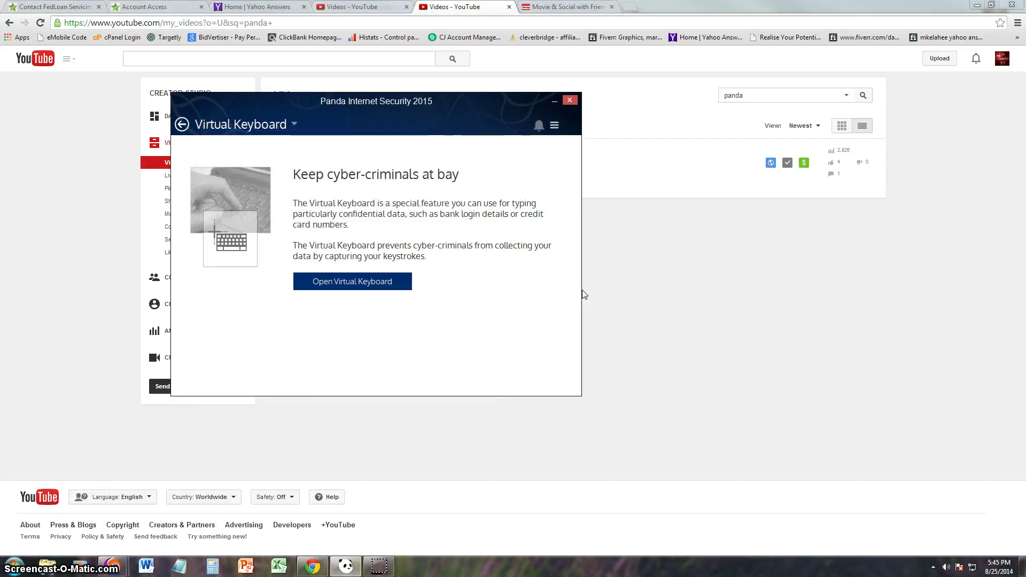
click(184, 127)
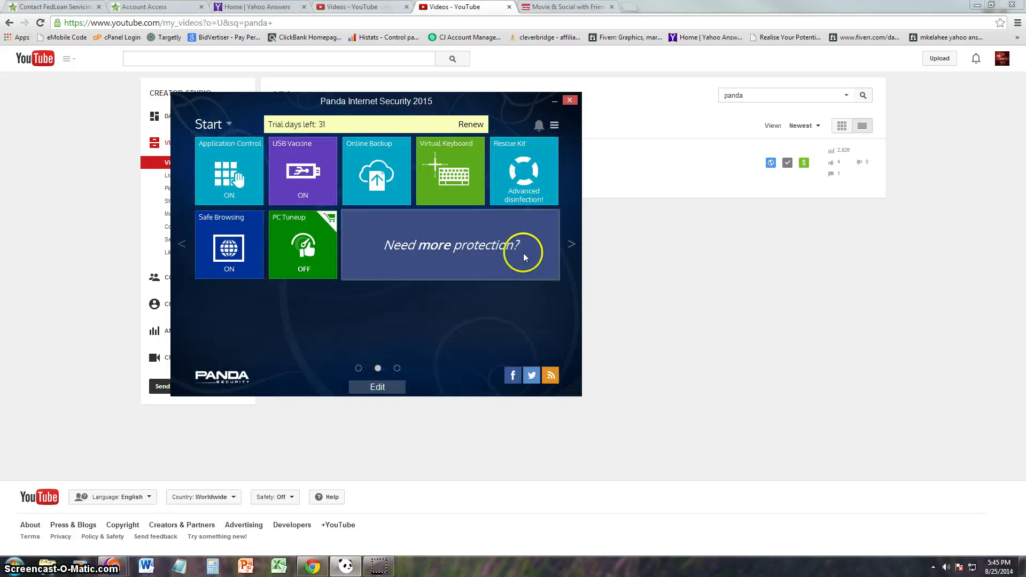
click(524, 183)
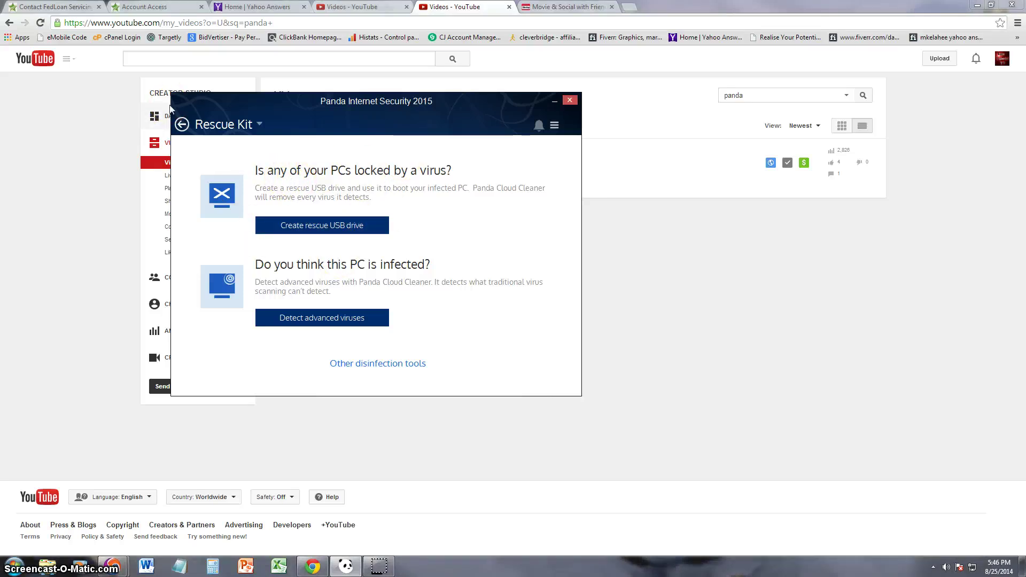
key(BackSpace)
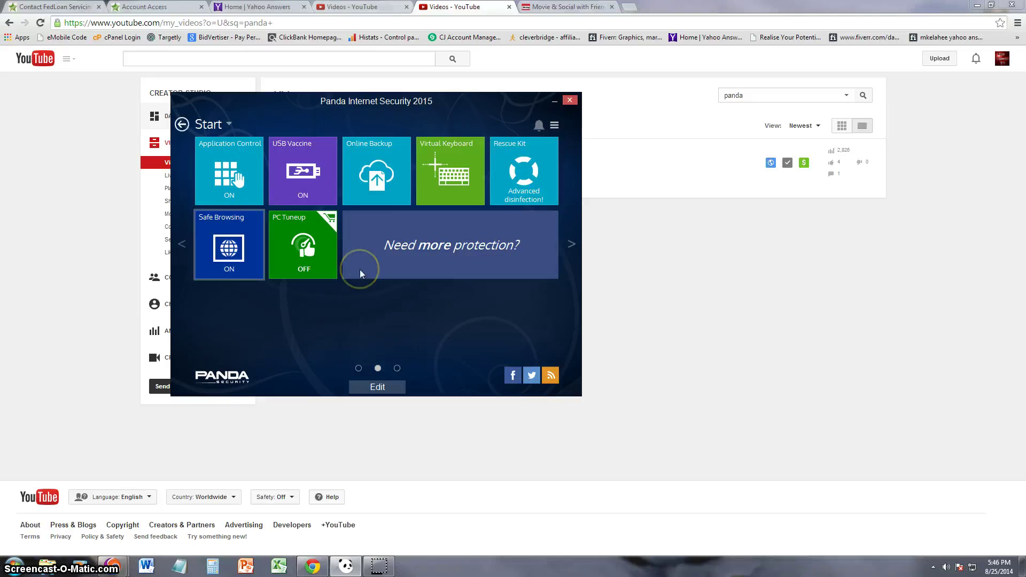
key(Return)
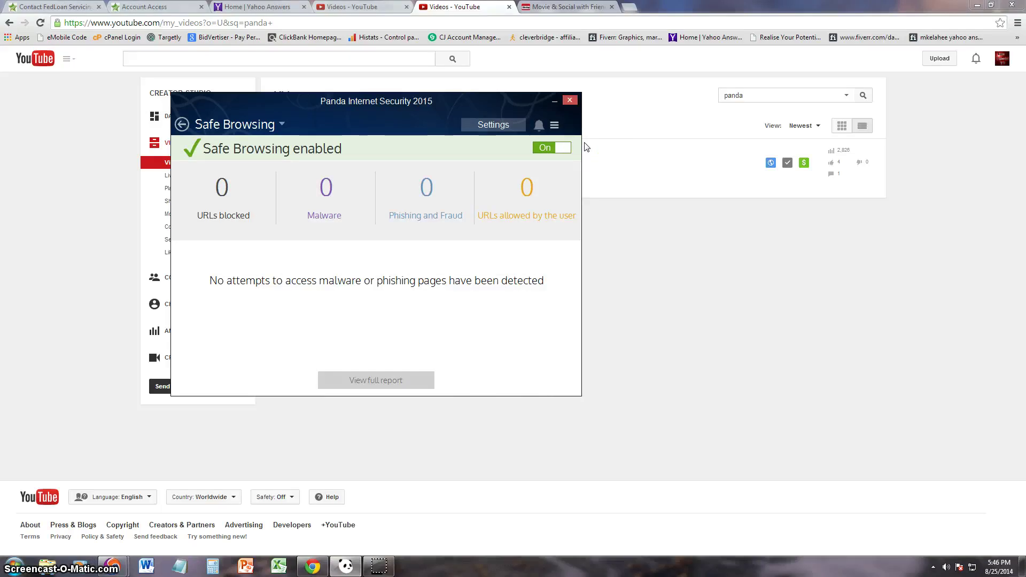
key(BackSpace)
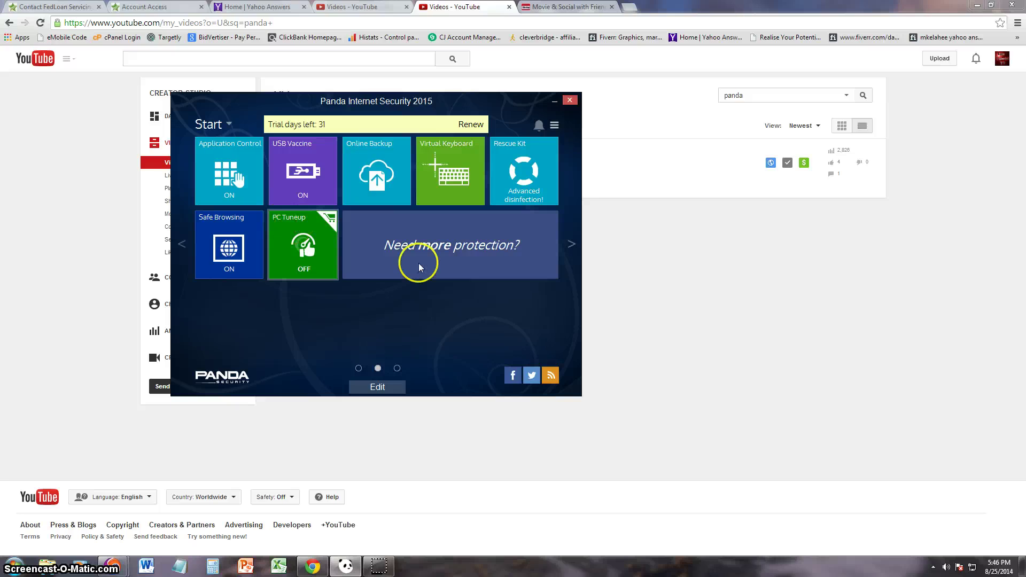
Open PC Tuneup's activation-code prompt and go to the US $37.49 1-year licence purchase page.
click(294, 226)
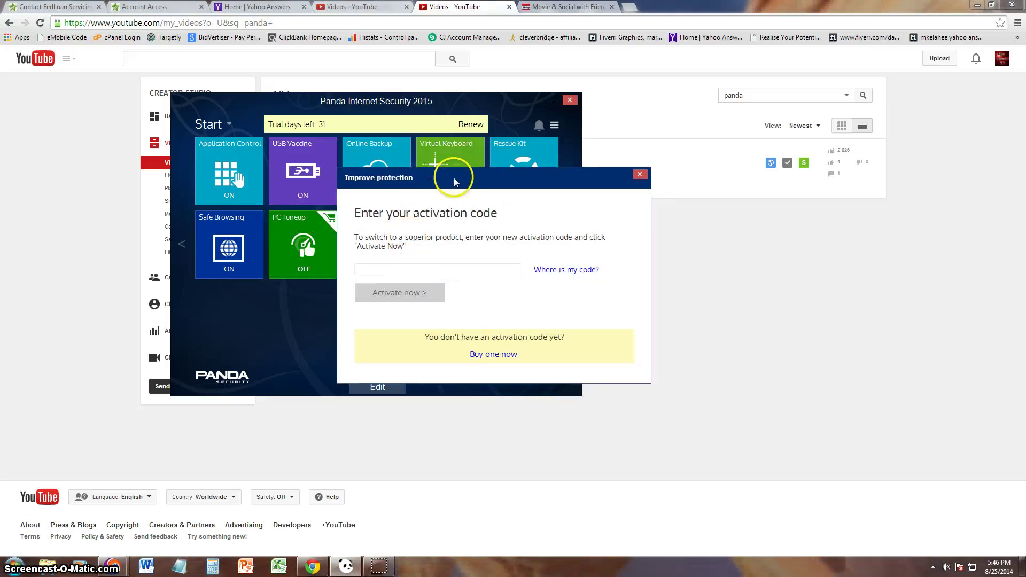
drag(443, 175, 386, 164)
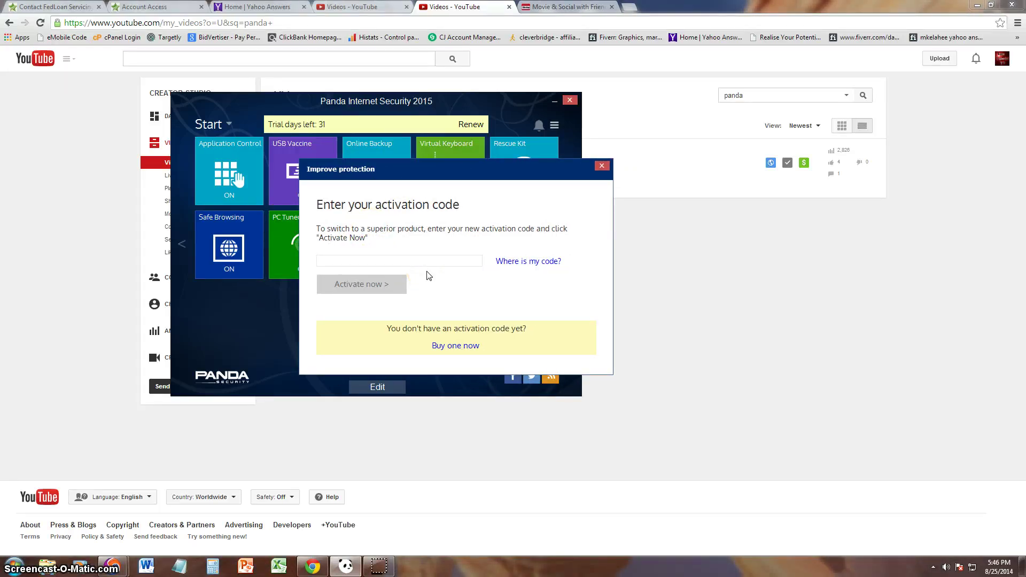
click(434, 254)
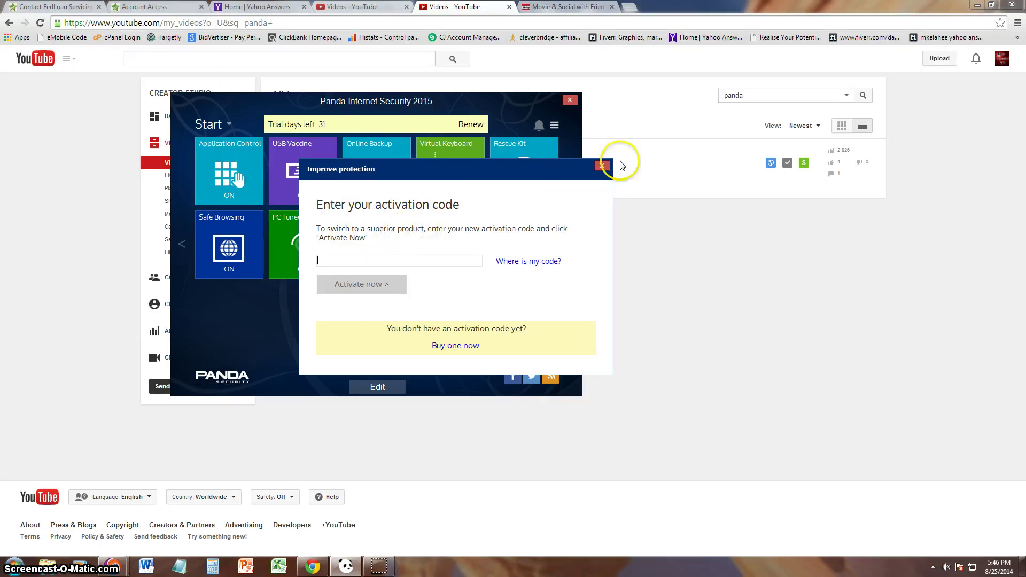
click(602, 166)
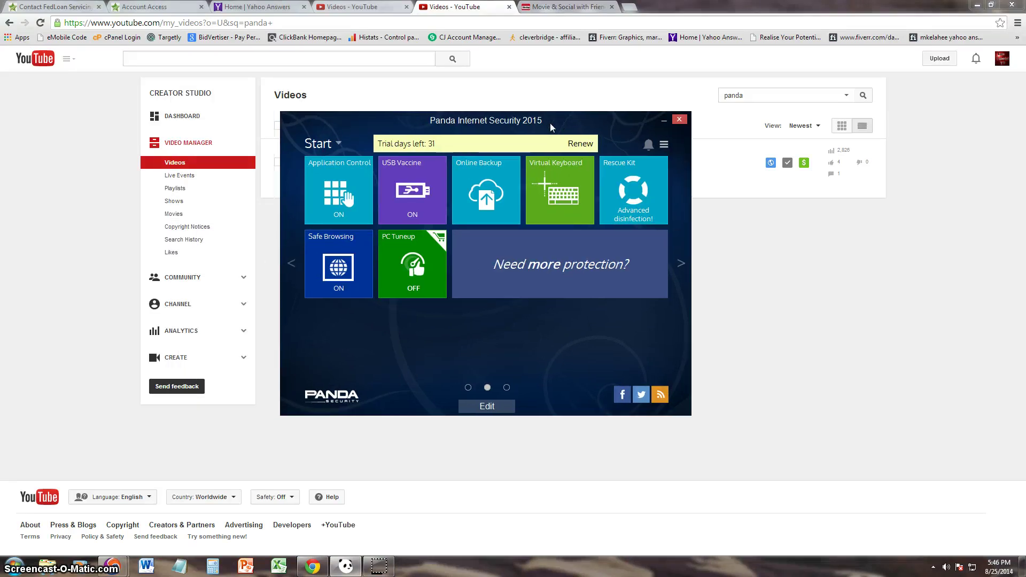
click(625, 121)
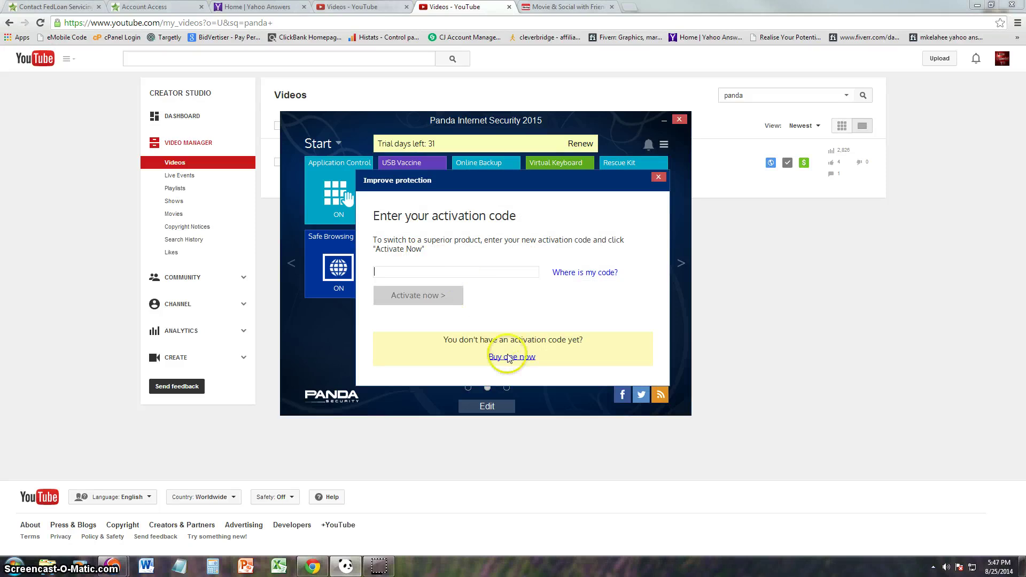
click(533, 366)
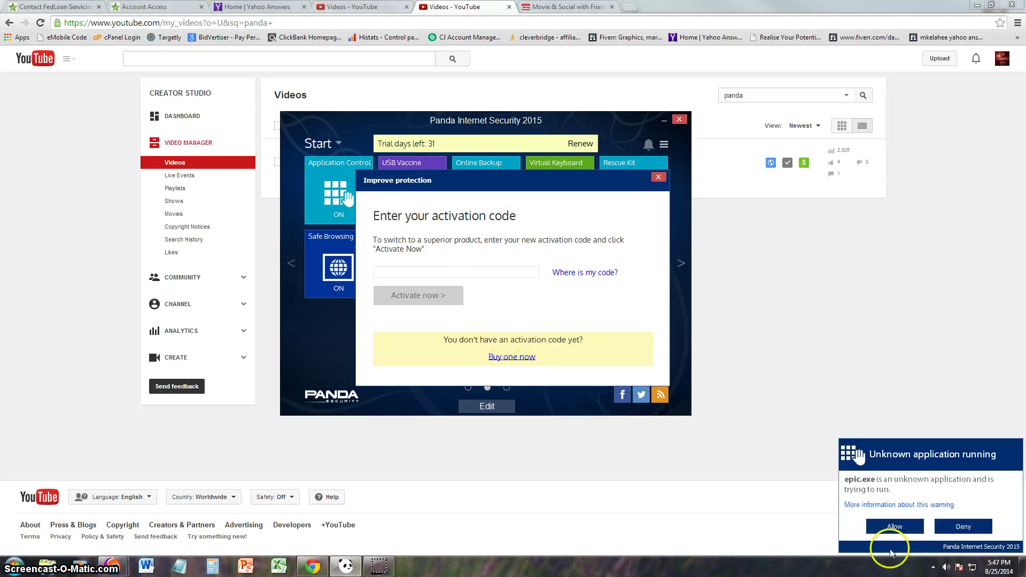
click(895, 527)
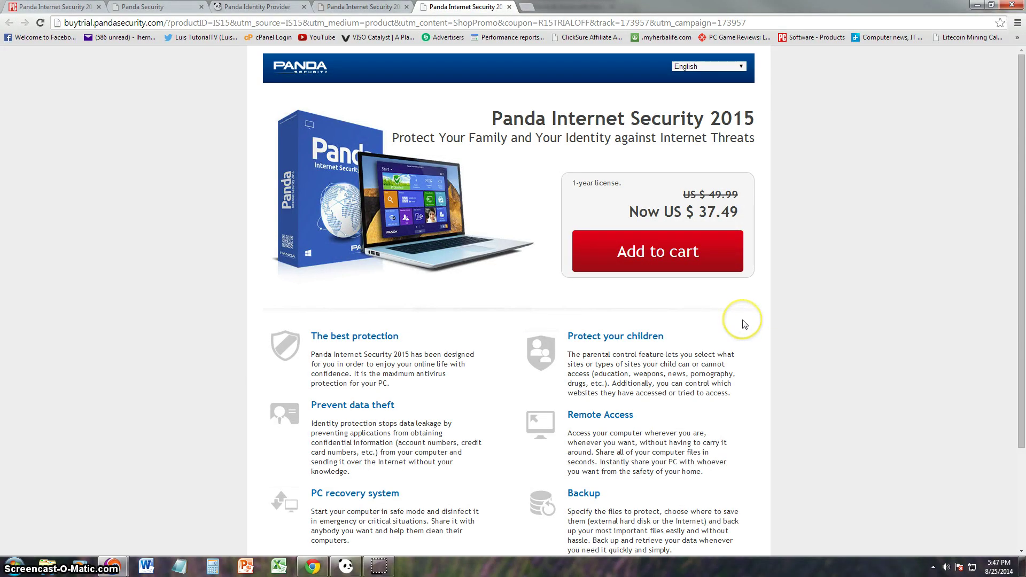
Glance over the store's purchase page, then bring the Panda window back in front.
scroll(745, 323, down, 2)
scroll(744, 319, up, 2)
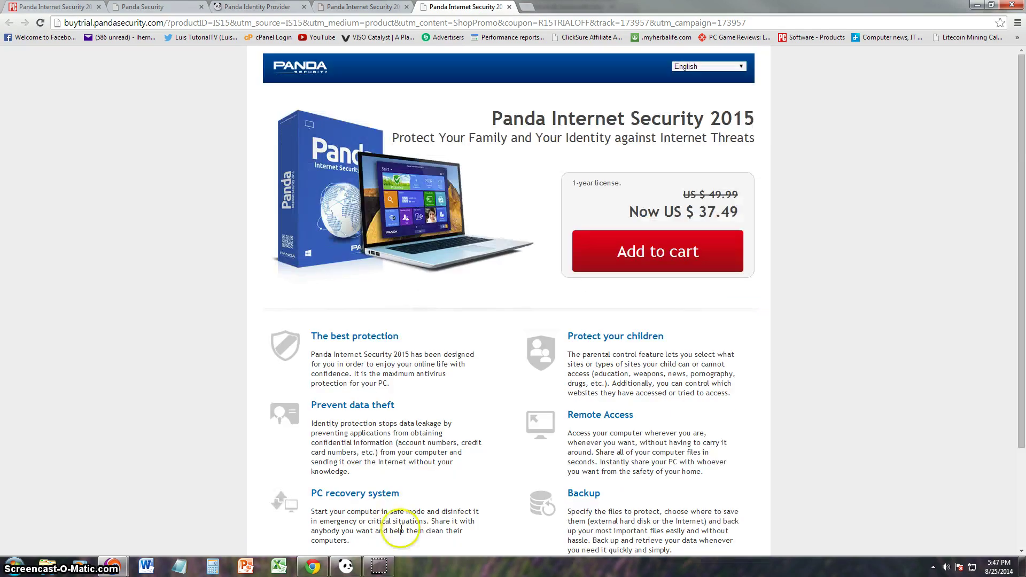
mouse_move(346, 565)
click(362, 521)
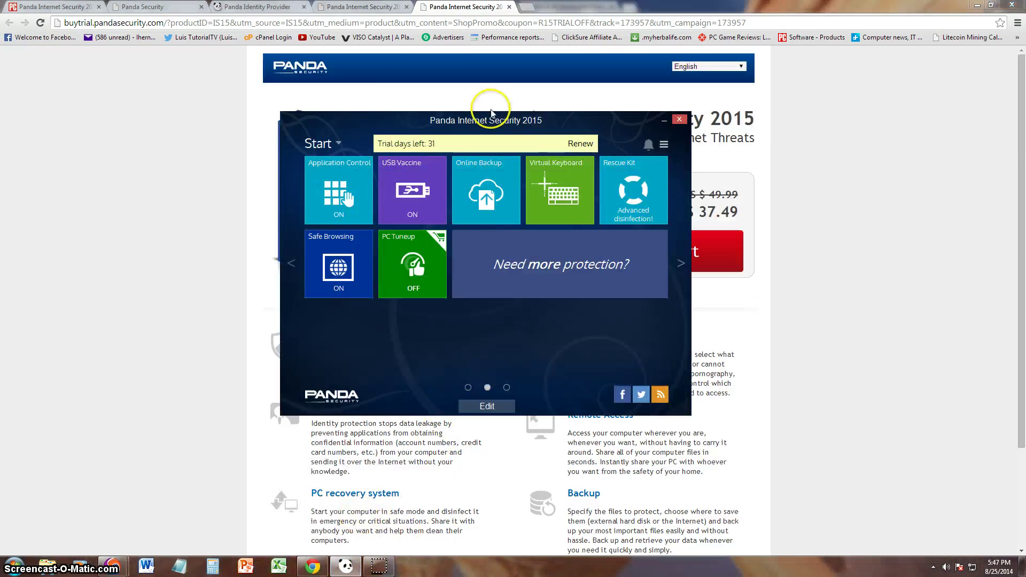
Retry the PC Tuneup tile, which stays OFF, then page to the third and back to the first tiles page.
drag(475, 127, 475, 112)
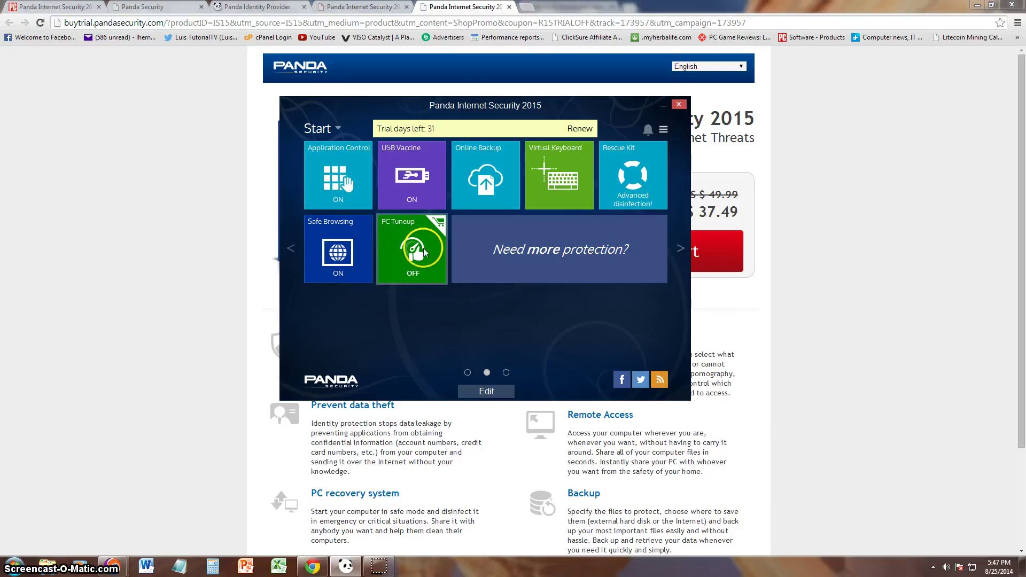
click(420, 255)
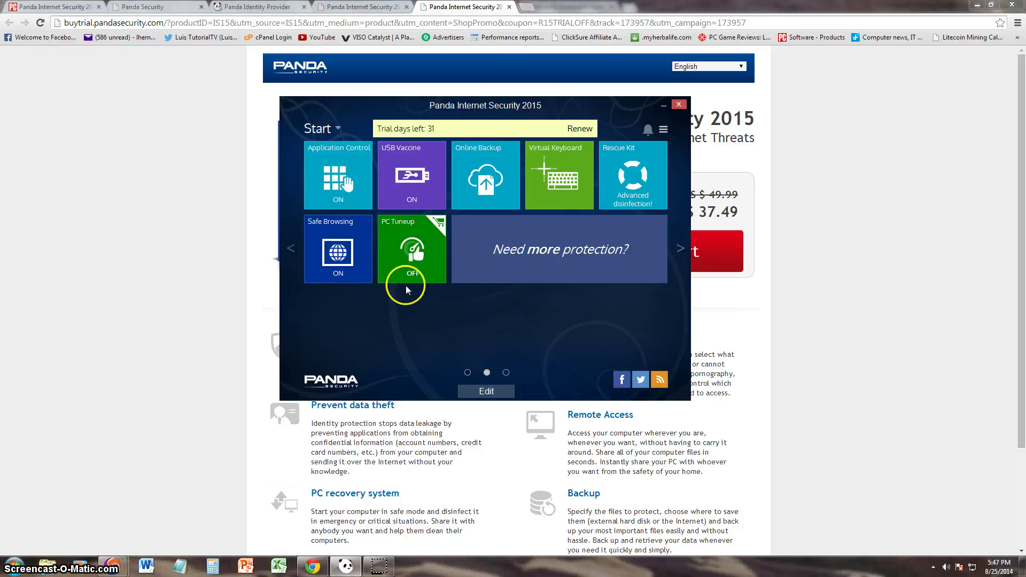
click(413, 258)
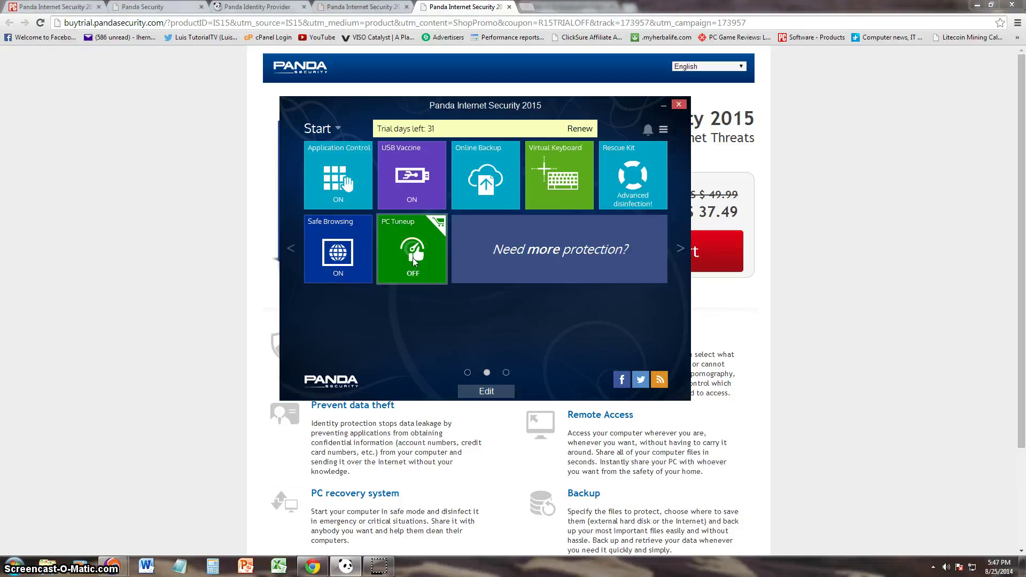
click(411, 309)
click(430, 307)
click(420, 221)
click(412, 277)
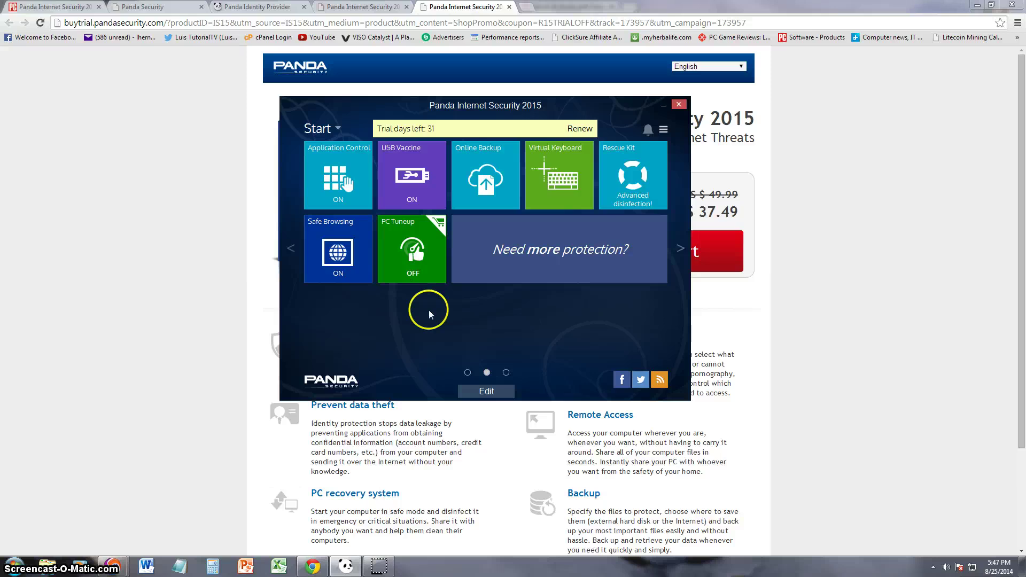
click(506, 372)
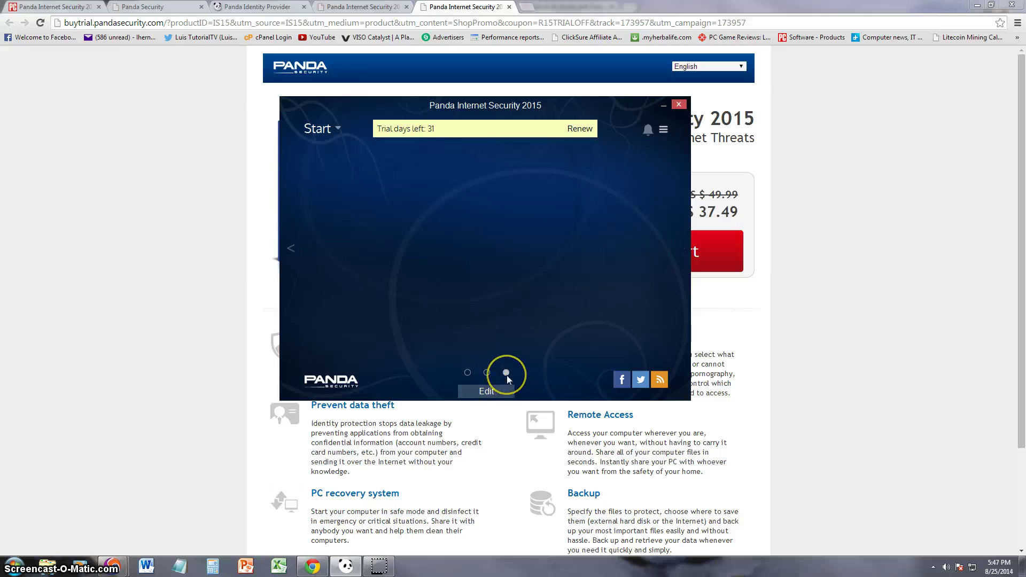
click(468, 373)
drag(465, 105, 448, 138)
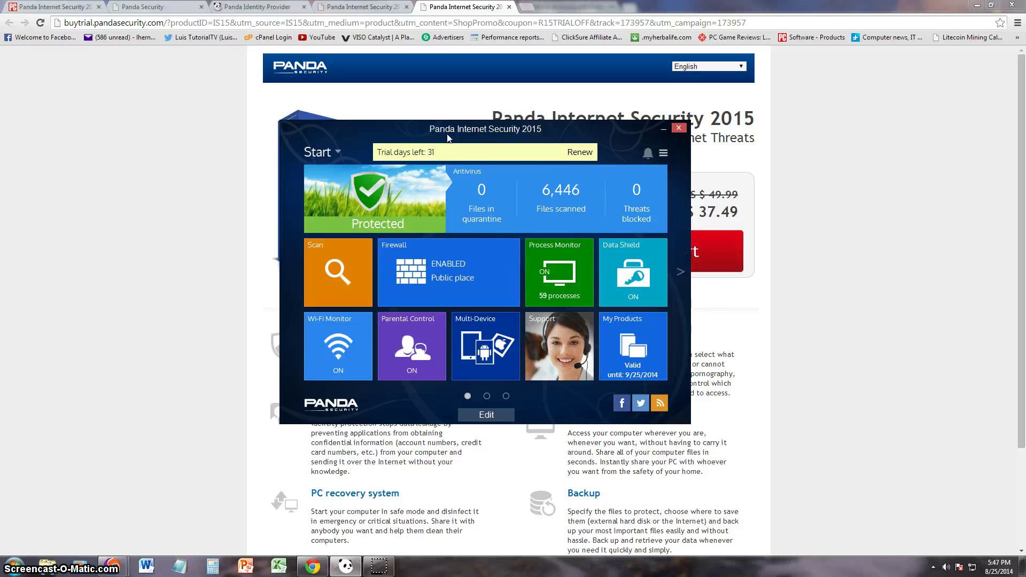
Switch to the PCMag tab and highlight parts of the Pros text while reading the review.
click(272, 110)
key(ctrl+1)
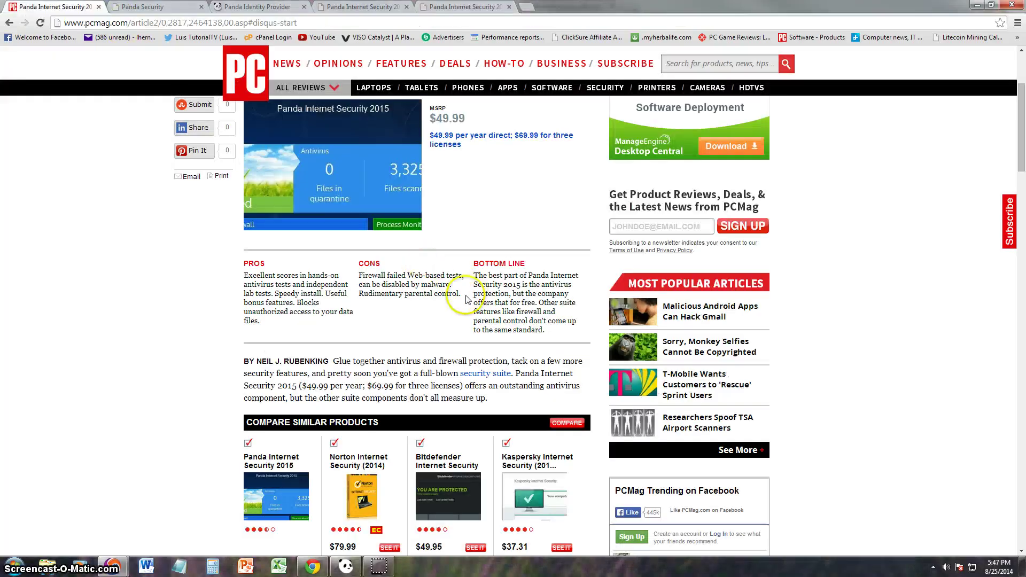
drag(358, 278, 406, 276)
click(416, 275)
click(424, 278)
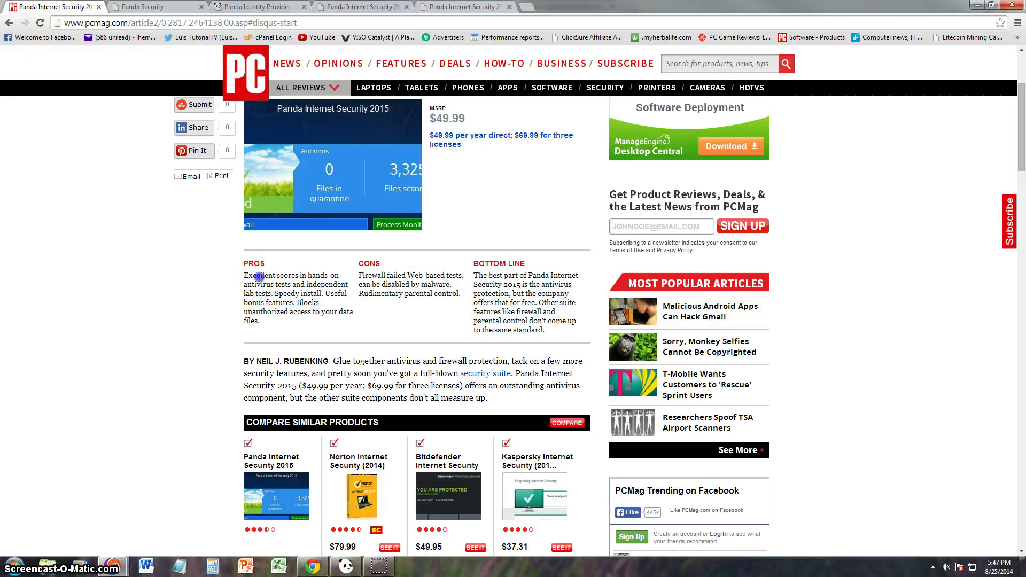
drag(261, 276, 287, 287)
click(308, 285)
click(327, 286)
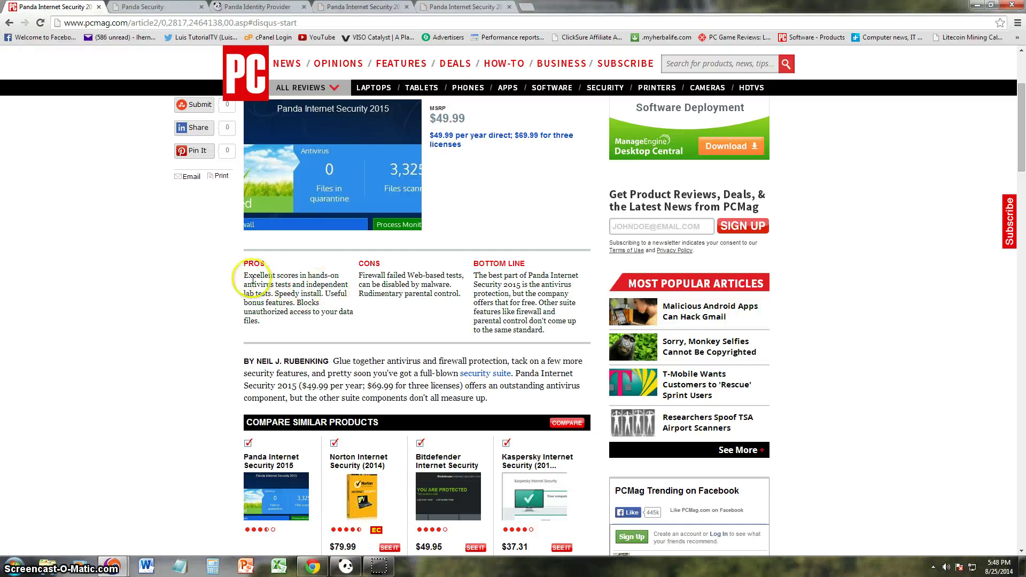
click(310, 285)
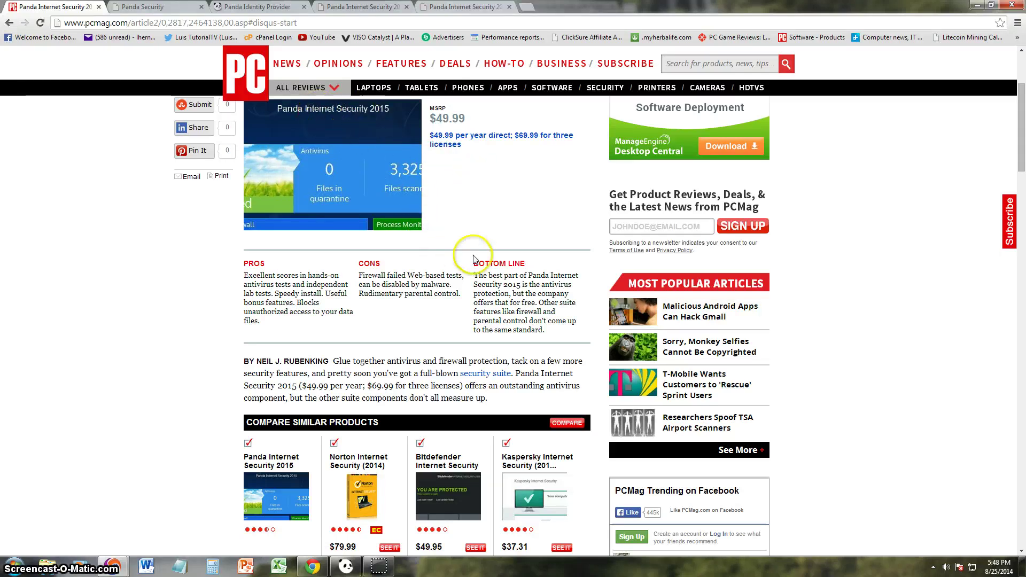
scroll(551, 337, up, 2)
scroll(535, 374, down, 2)
Bring the Panda dashboard, showing Protected with 6,448 files scanned, in front of the PCMag review.
click(346, 566)
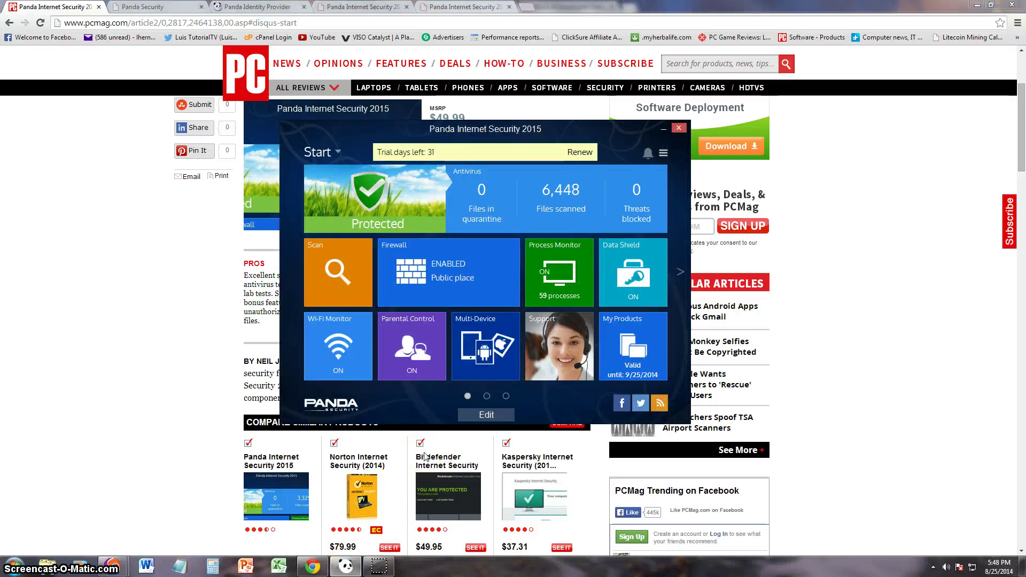